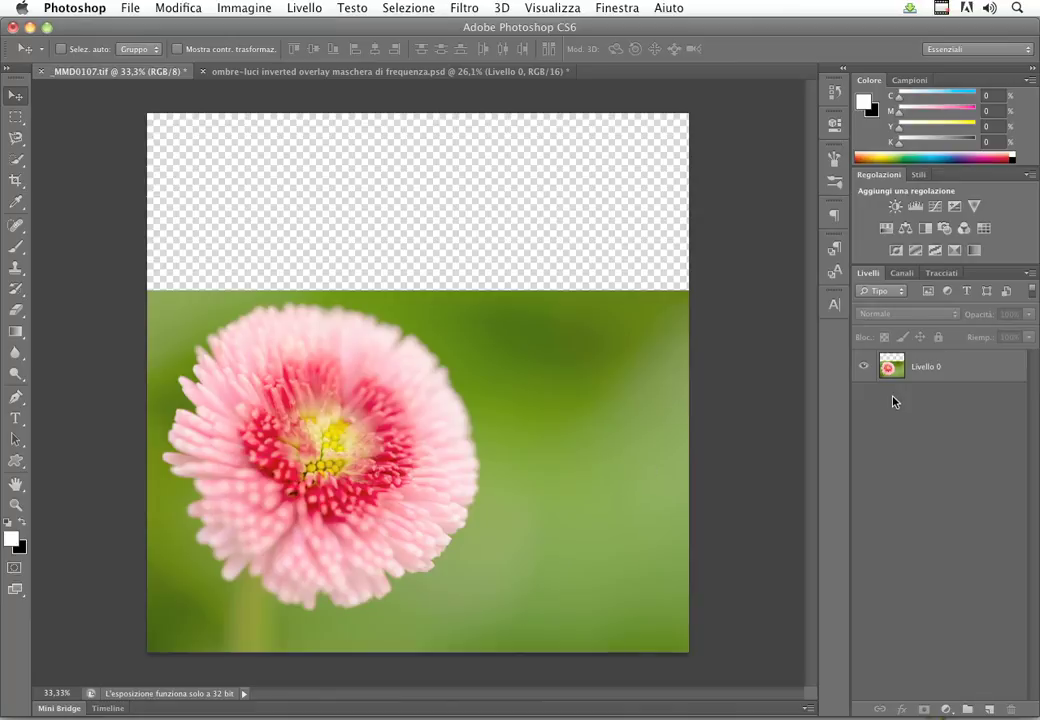
Select Livello 0 and trial content-aware and ordinary upward stretches, cancelling both
left_click(955, 370)
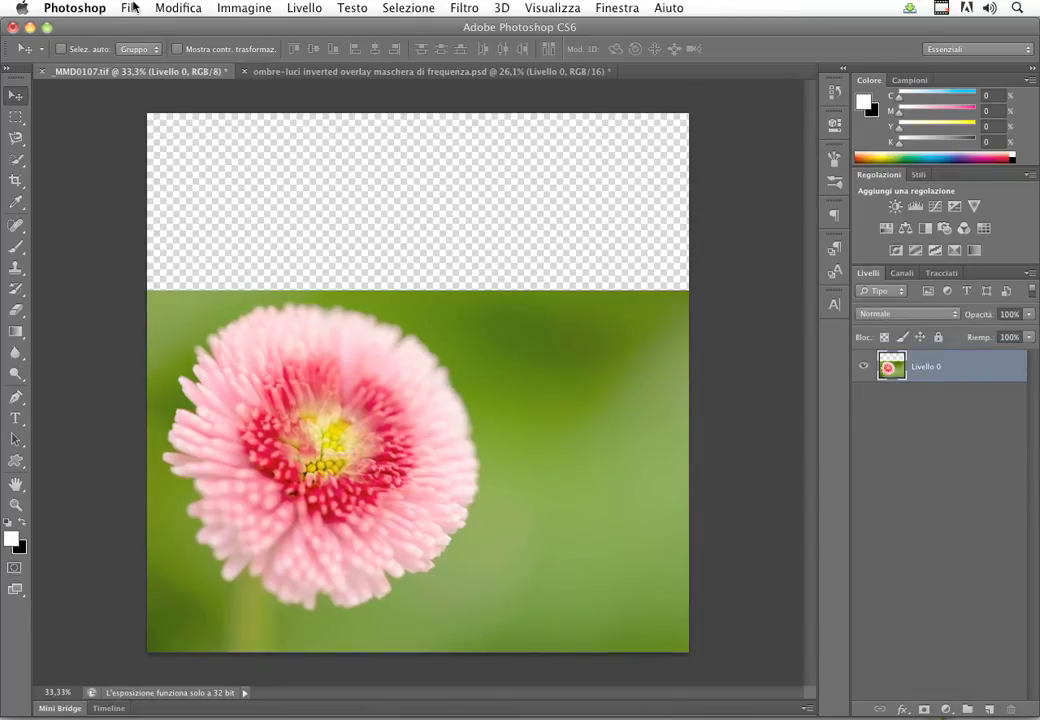
left_click(167, 8)
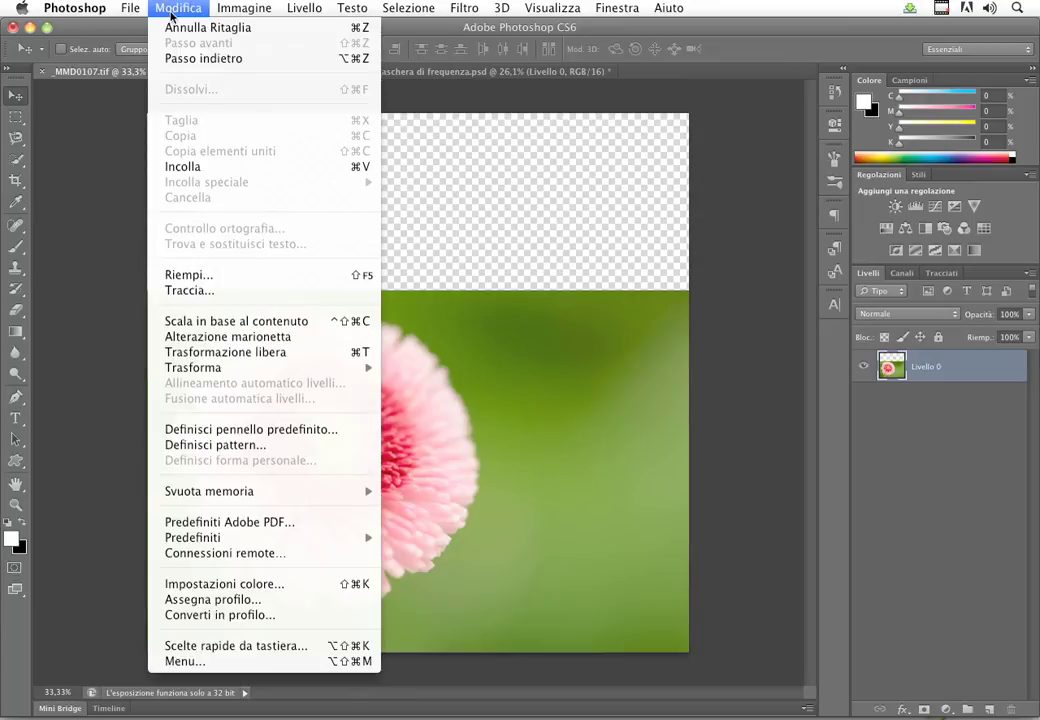
left_click(226, 322)
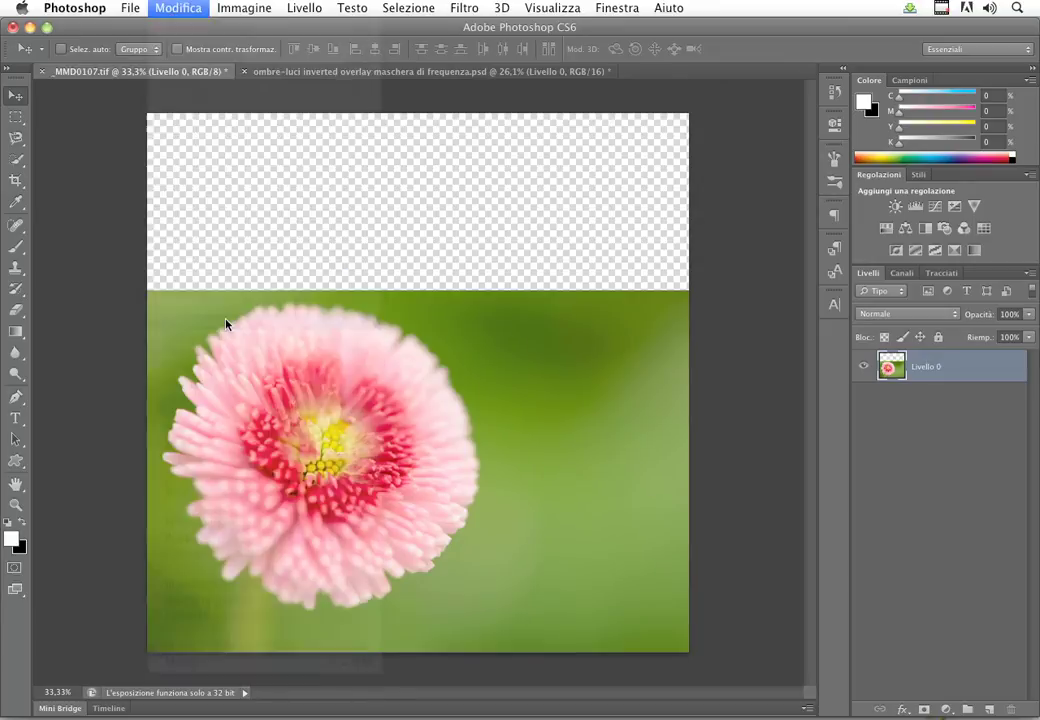
left_click_drag(419, 294, 418, 117)
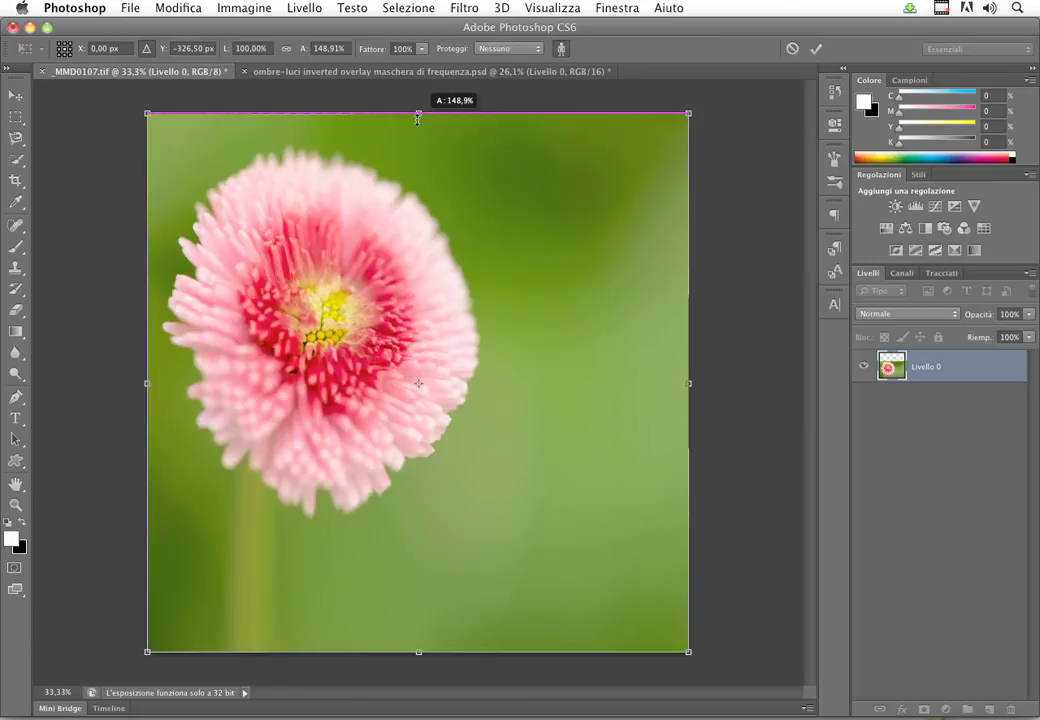
key("Escape")
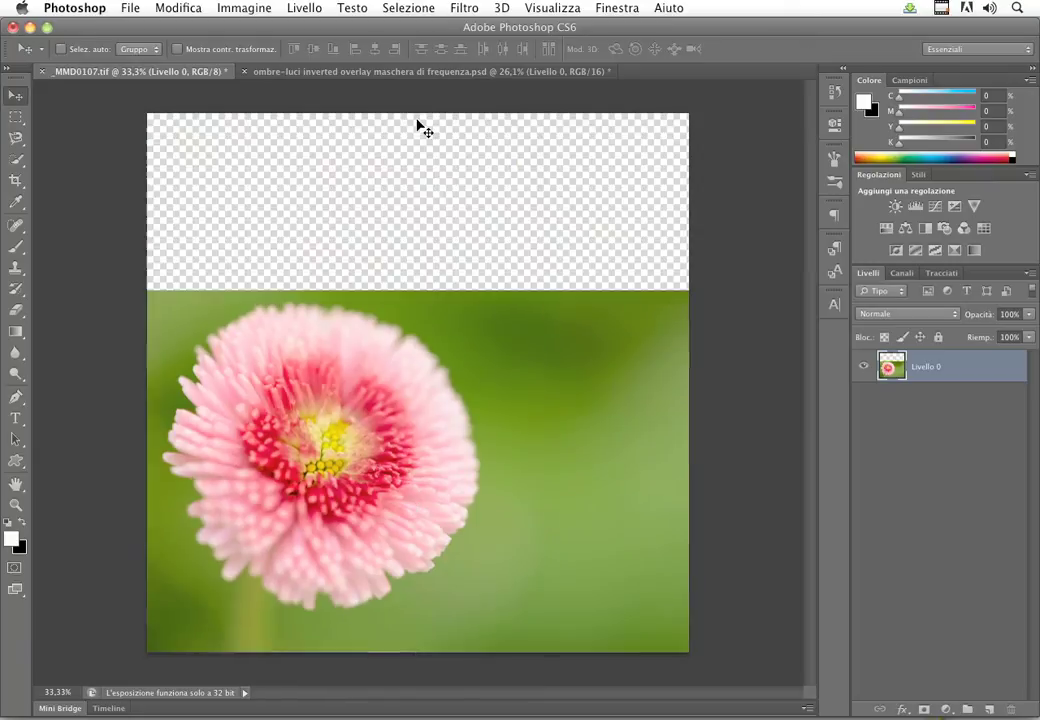
key("ctrl+t")
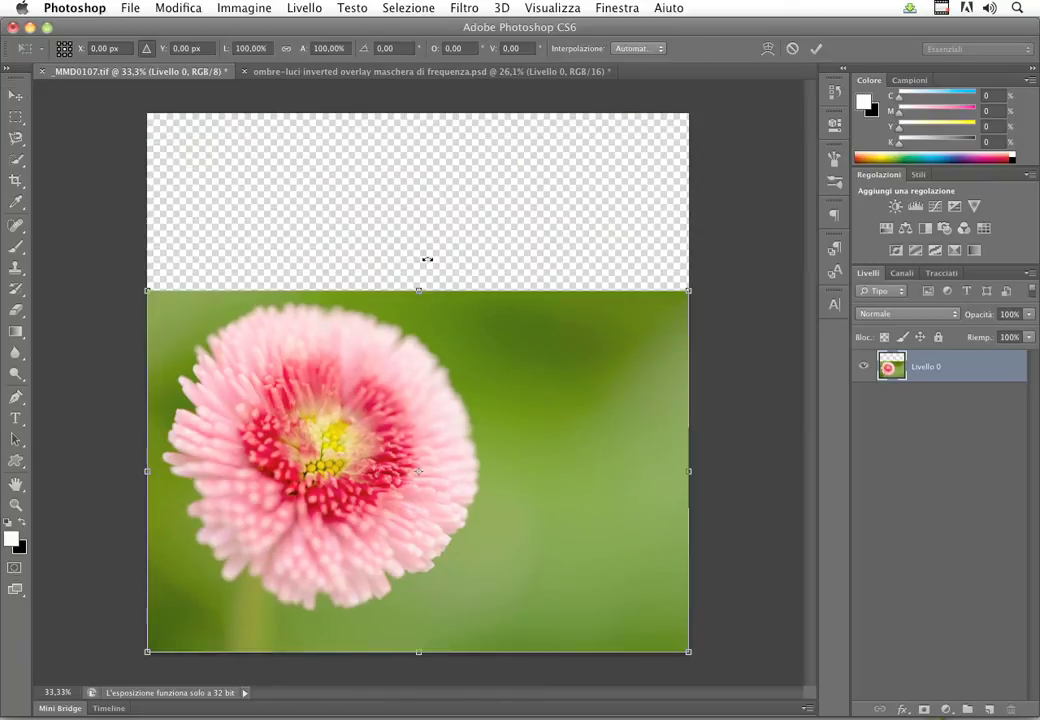
left_click_drag(419, 290, 420, 90)
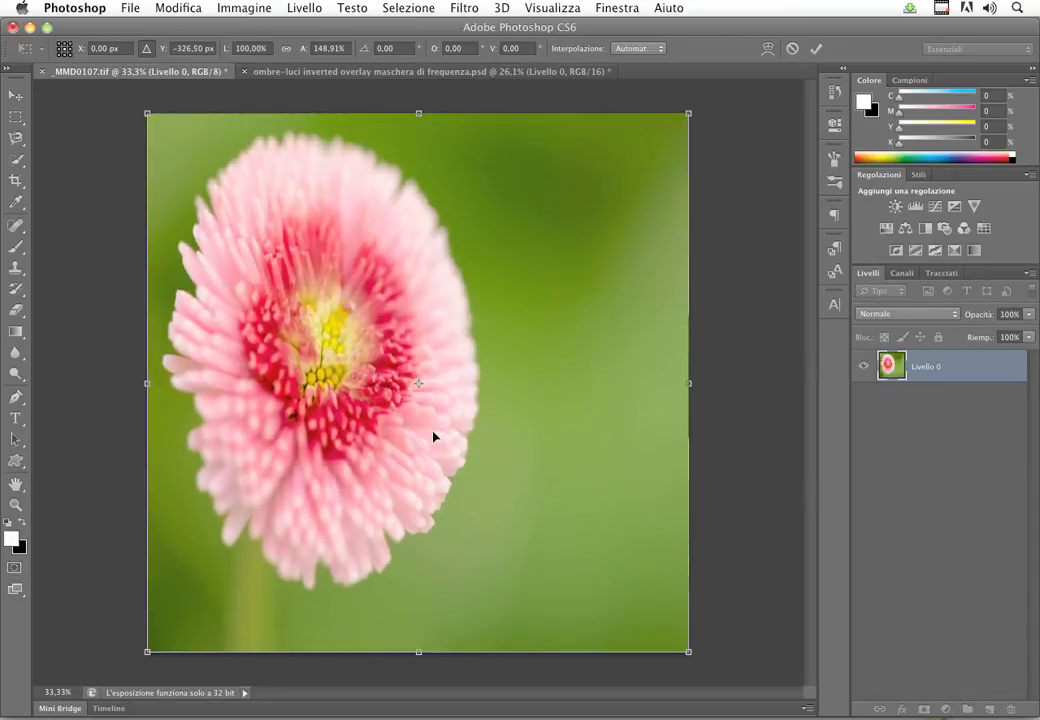
key("Escape")
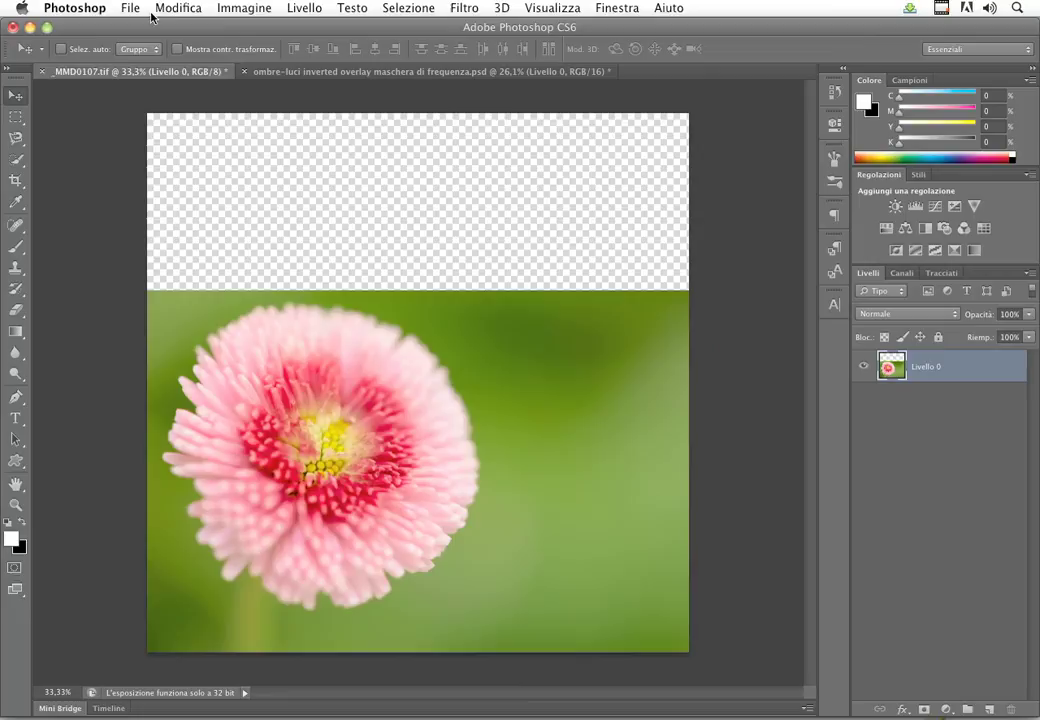
Experiment with content-aware stretching and skin-tone protection on the flower, then cancel to restore it
left_click(178, 8)
left_click(228, 321)
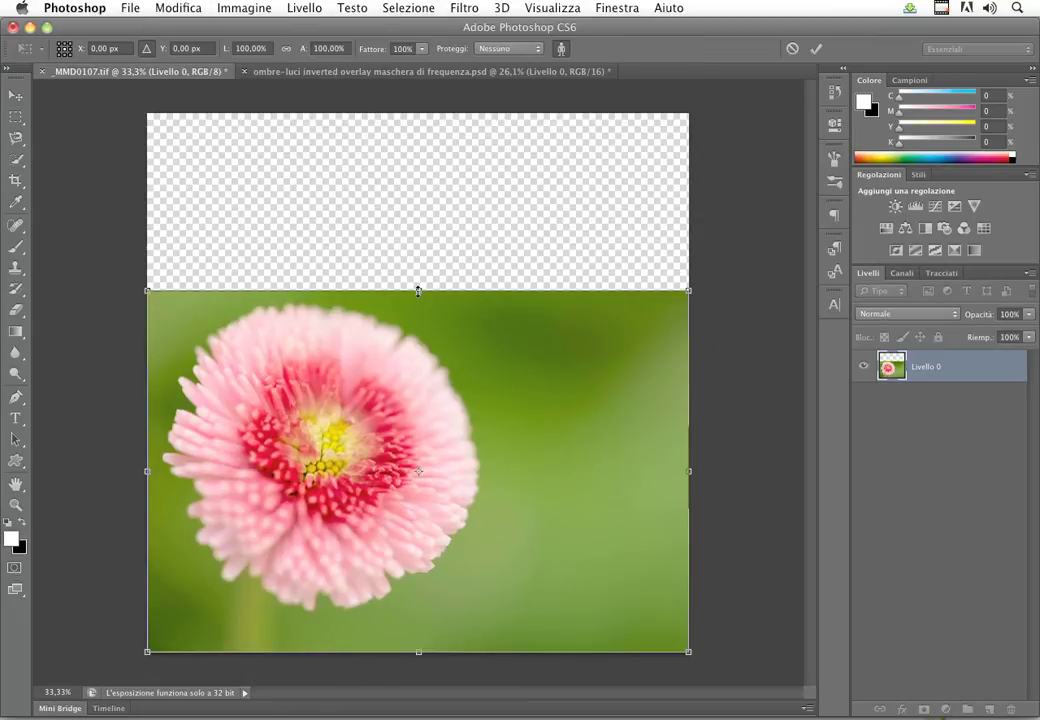
left_click_drag(417, 288, 418, 205)
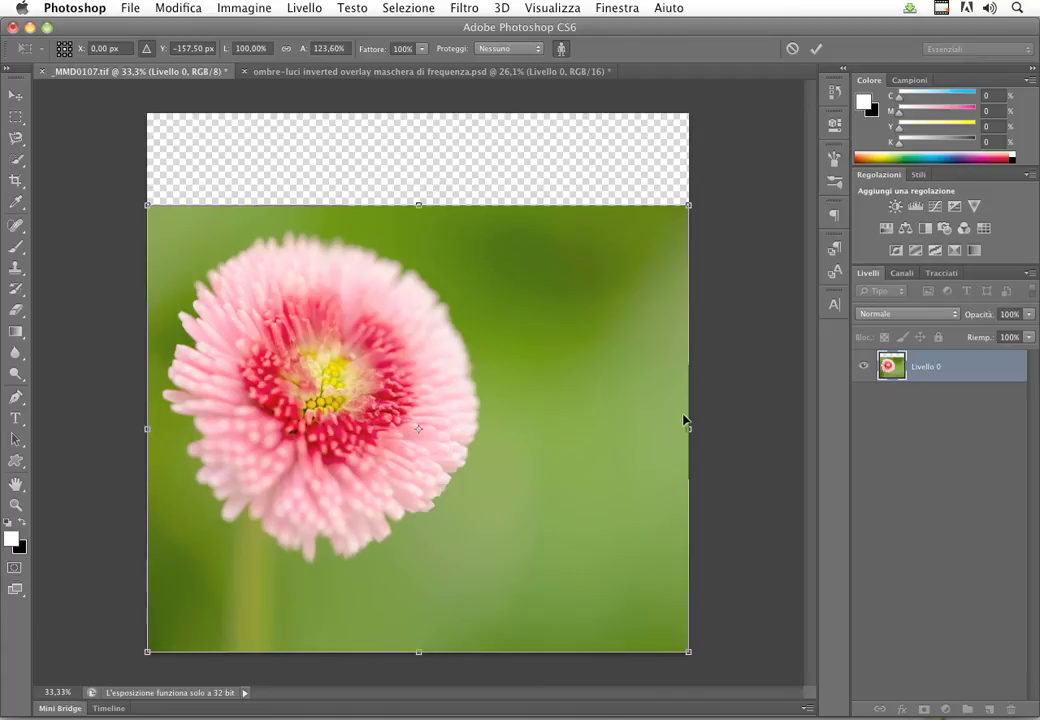
left_click_drag(689, 428, 545, 427)
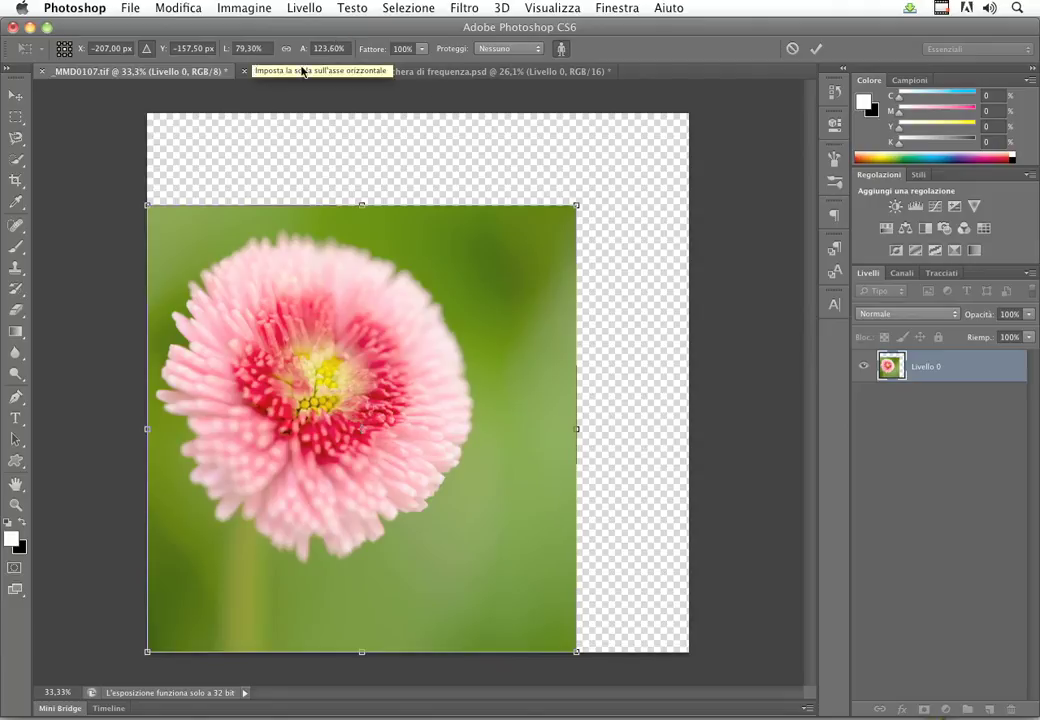
left_click(498, 48)
left_click(498, 48)
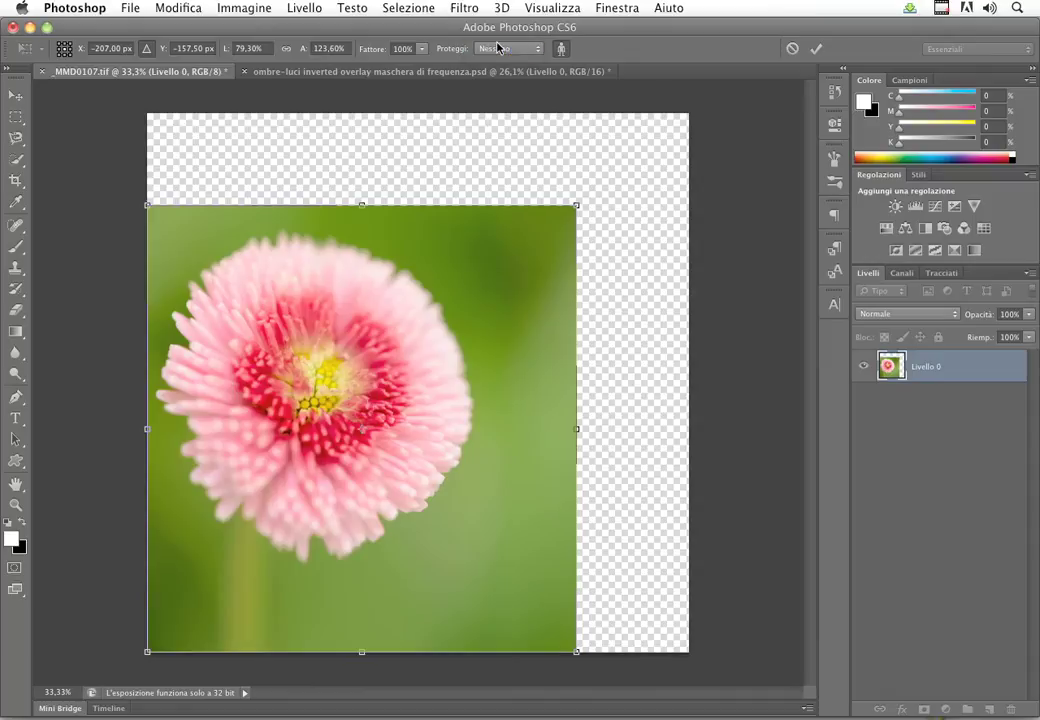
left_click(562, 50)
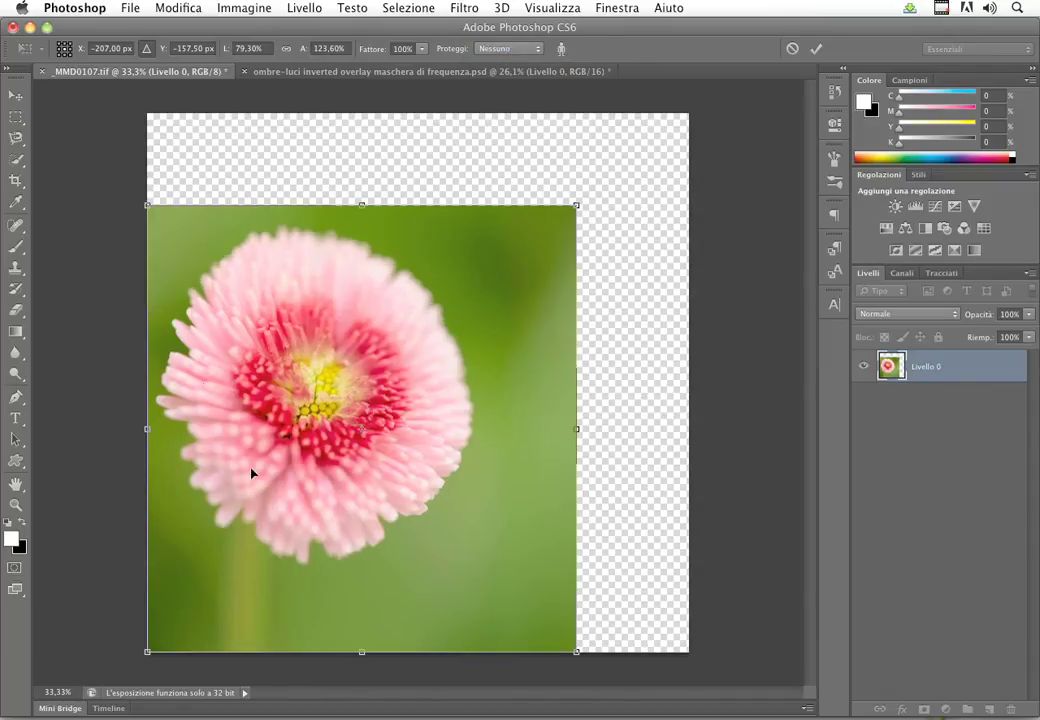
left_click_drag(584, 198, 648, 156)
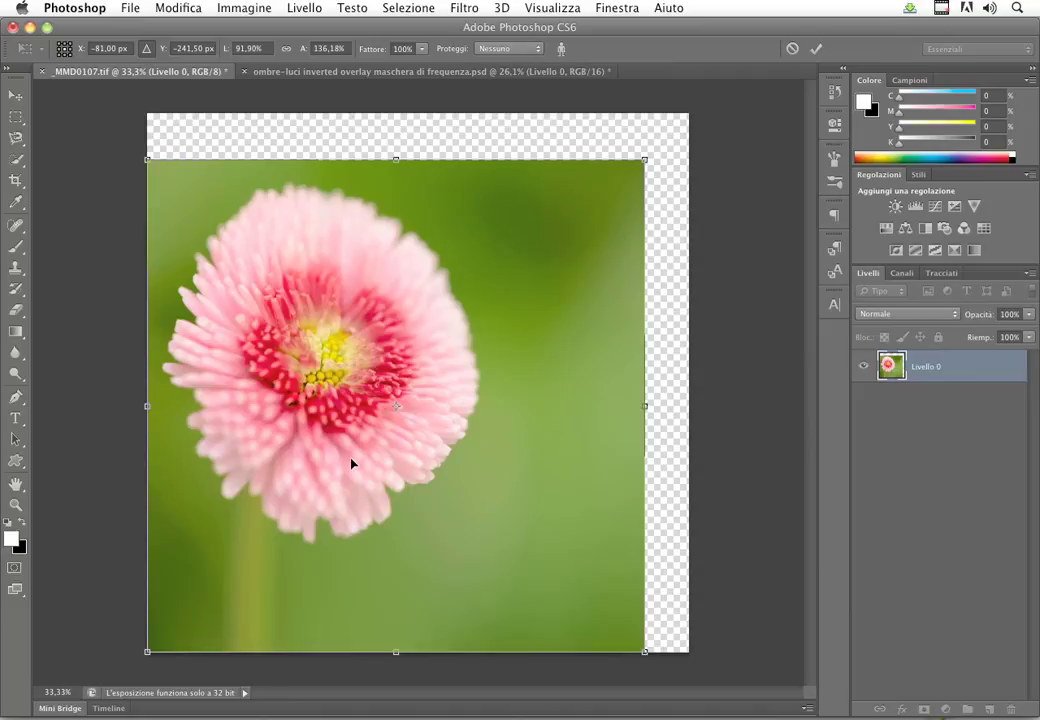
left_click_drag(645, 405, 684, 405)
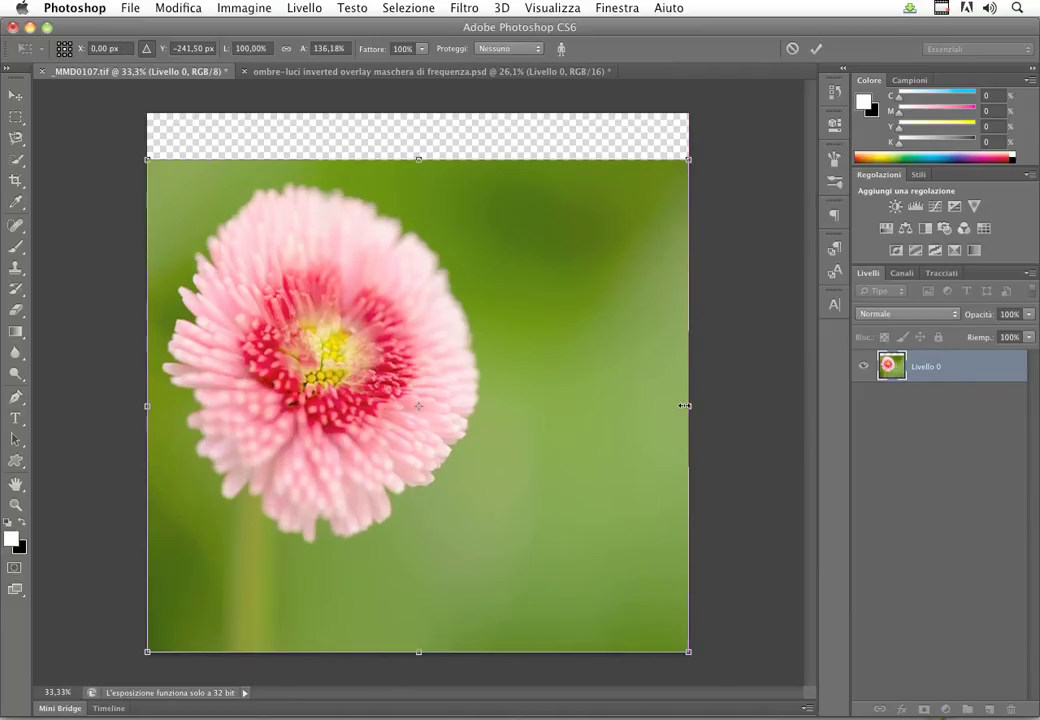
key("Escape")
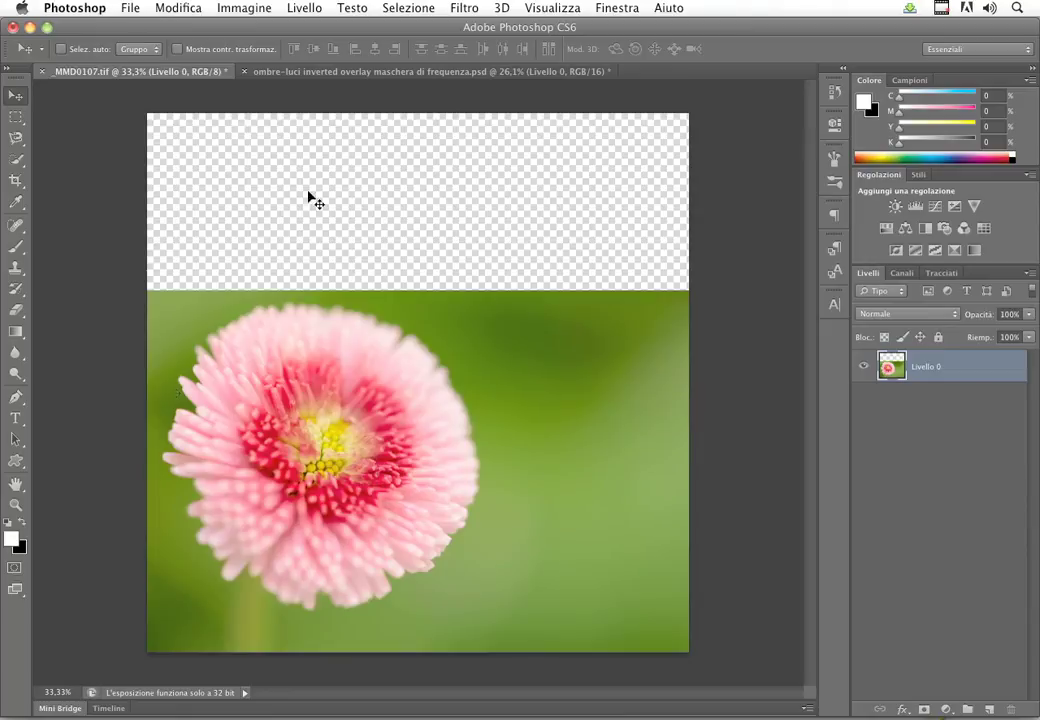
Content-aware scale the flower to 62.8% width, compare Amount back at 100%, and close the document
left_click(177, 7)
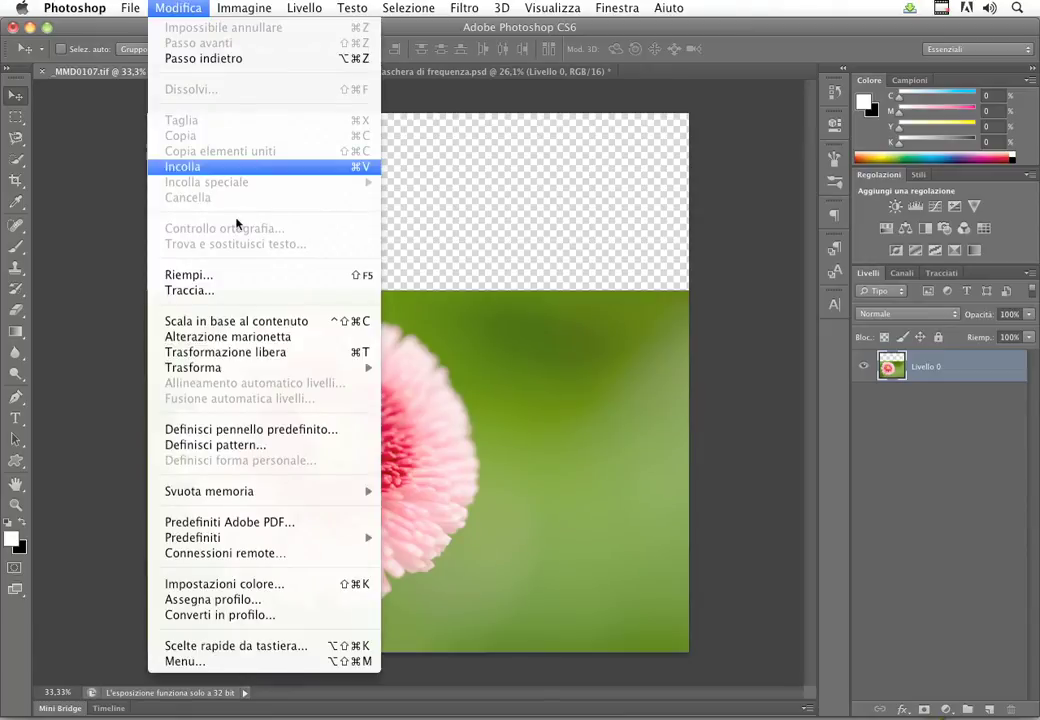
left_click(216, 323)
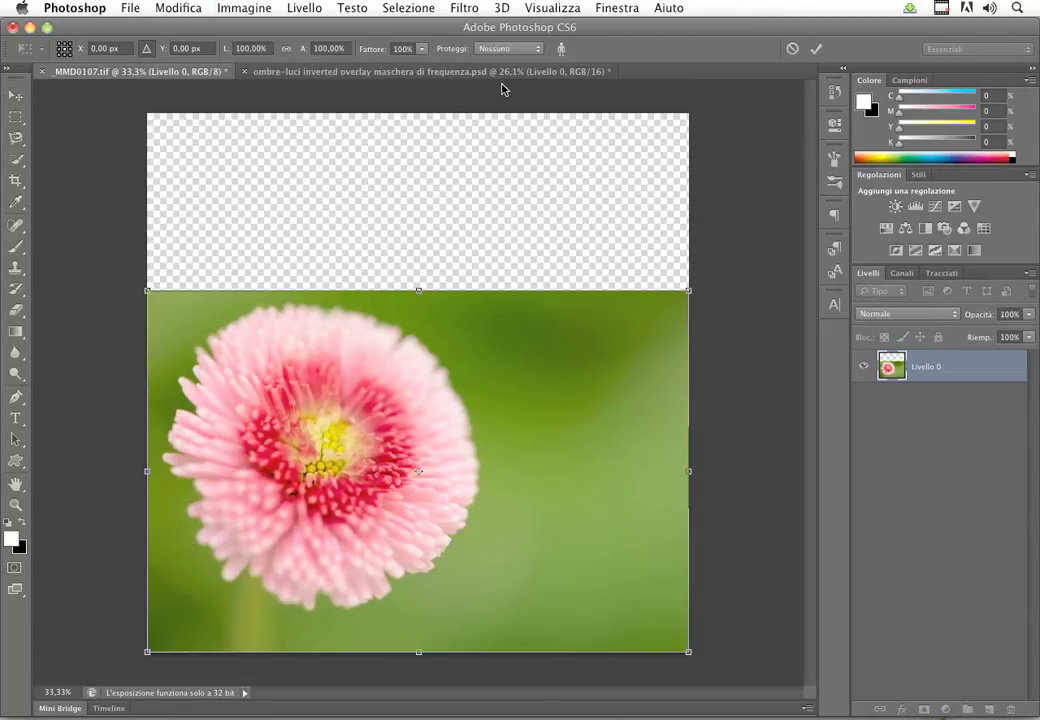
left_click_drag(690, 475, 476, 481)
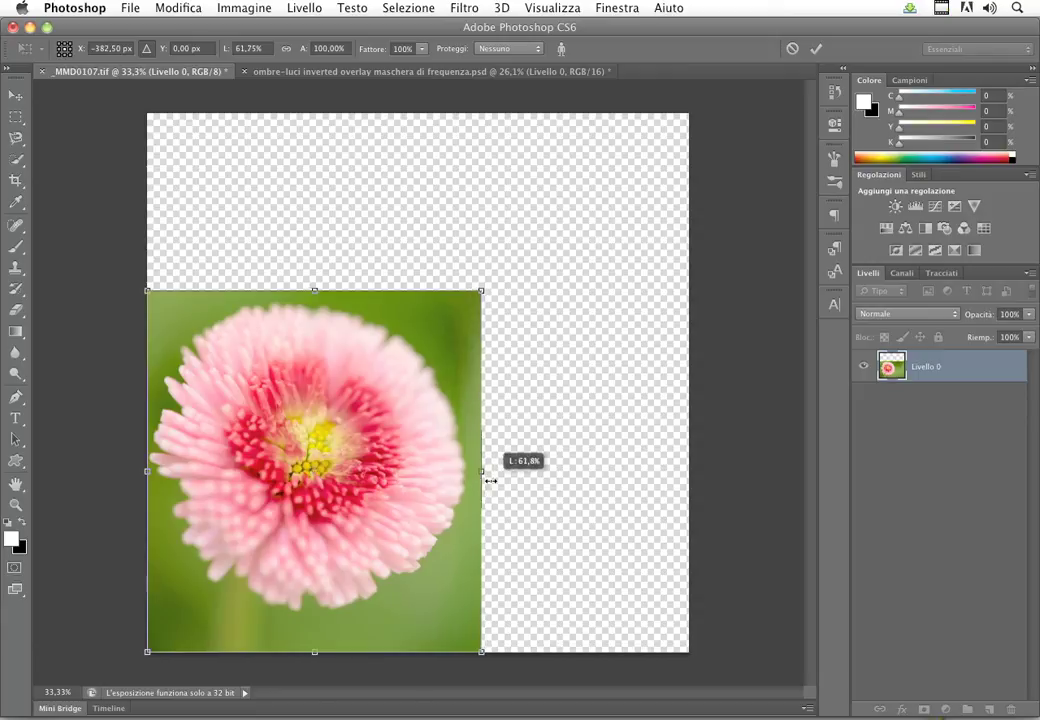
left_click_drag(476, 481, 488, 462)
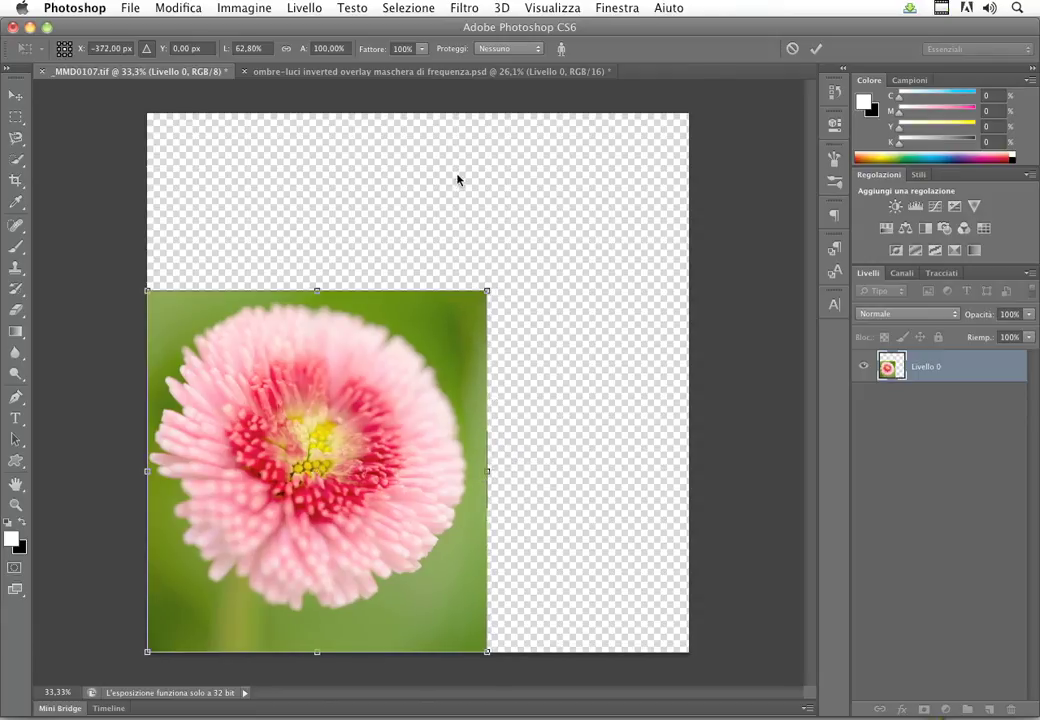
left_click_drag(382, 50, 288, 57)
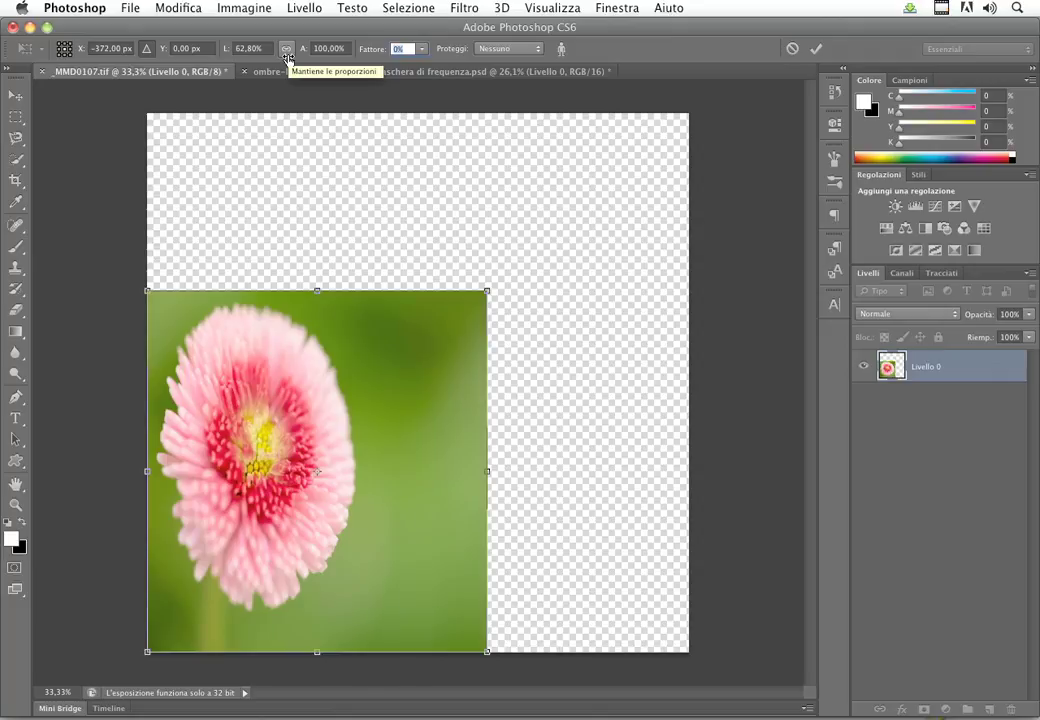
left_click_drag(372, 49, 464, 51)
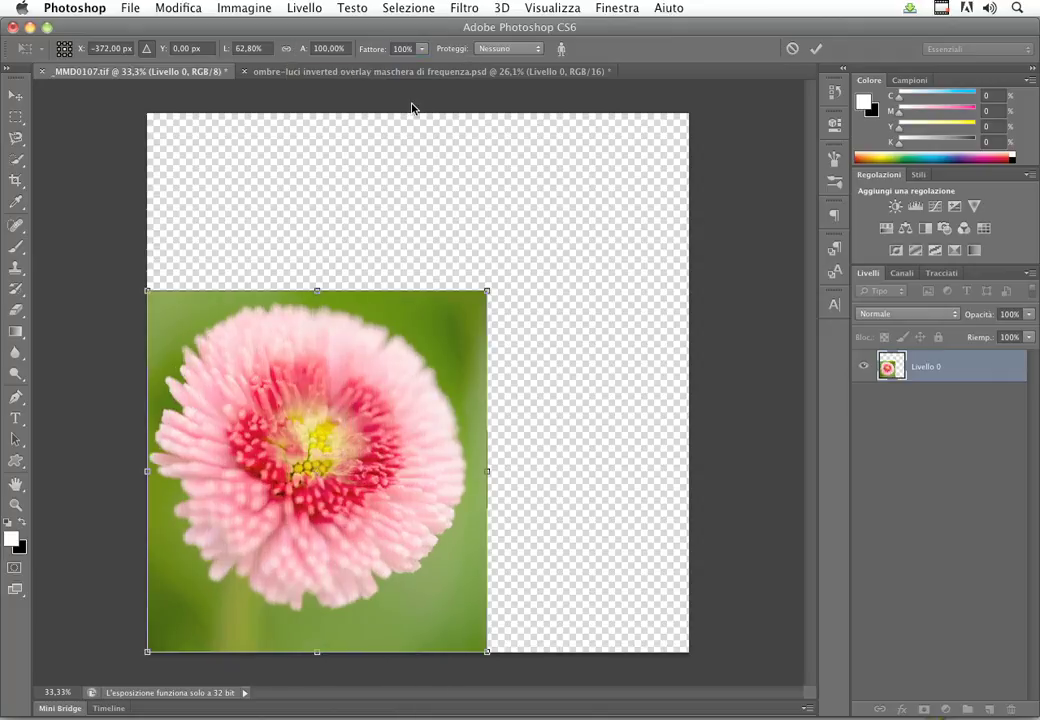
key("super+w")
Discard the transform, close the flower without saving, and start scaling the skating photo
left_click(425, 276)
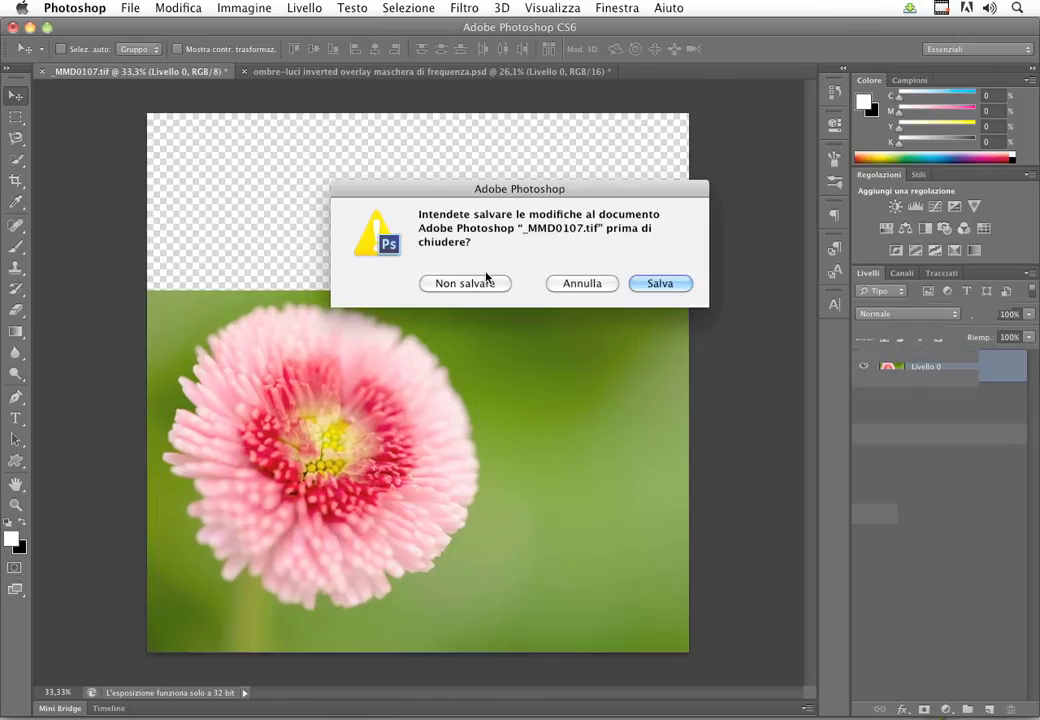
left_click(485, 284)
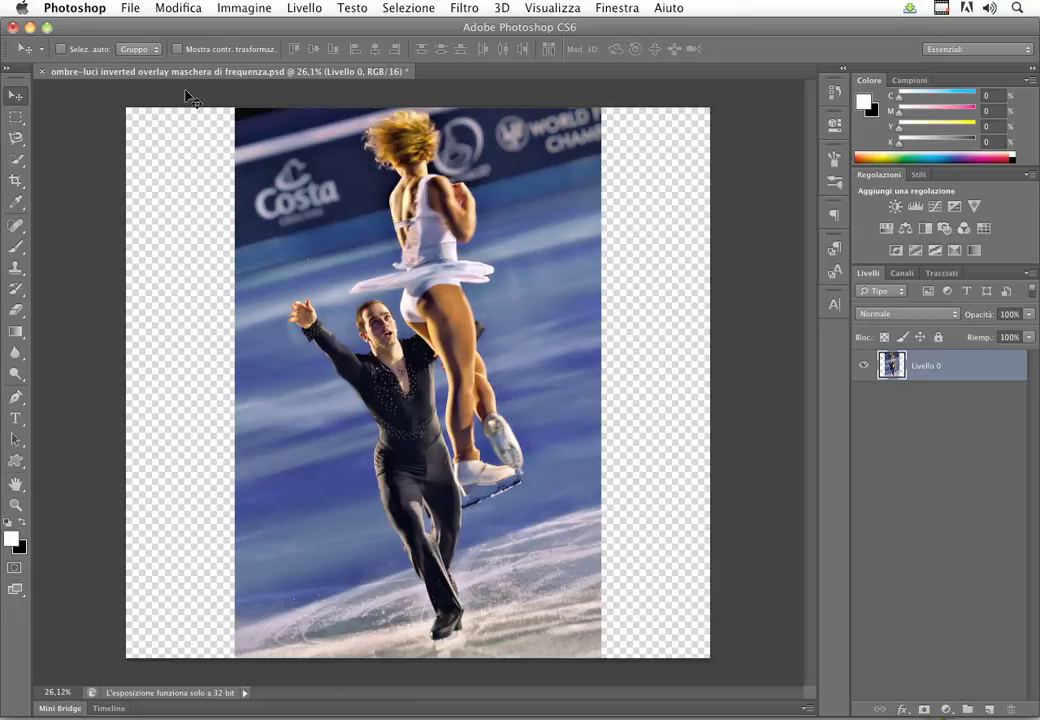
left_click(195, 10)
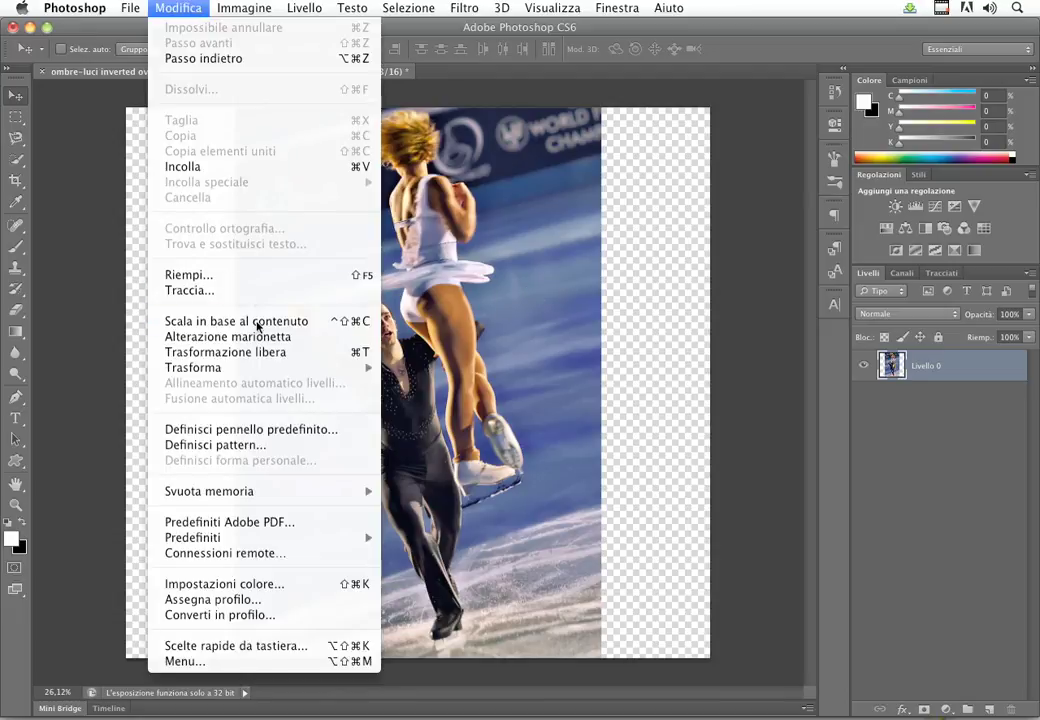
left_click(225, 320)
left_click_drag(599, 374, 710, 384)
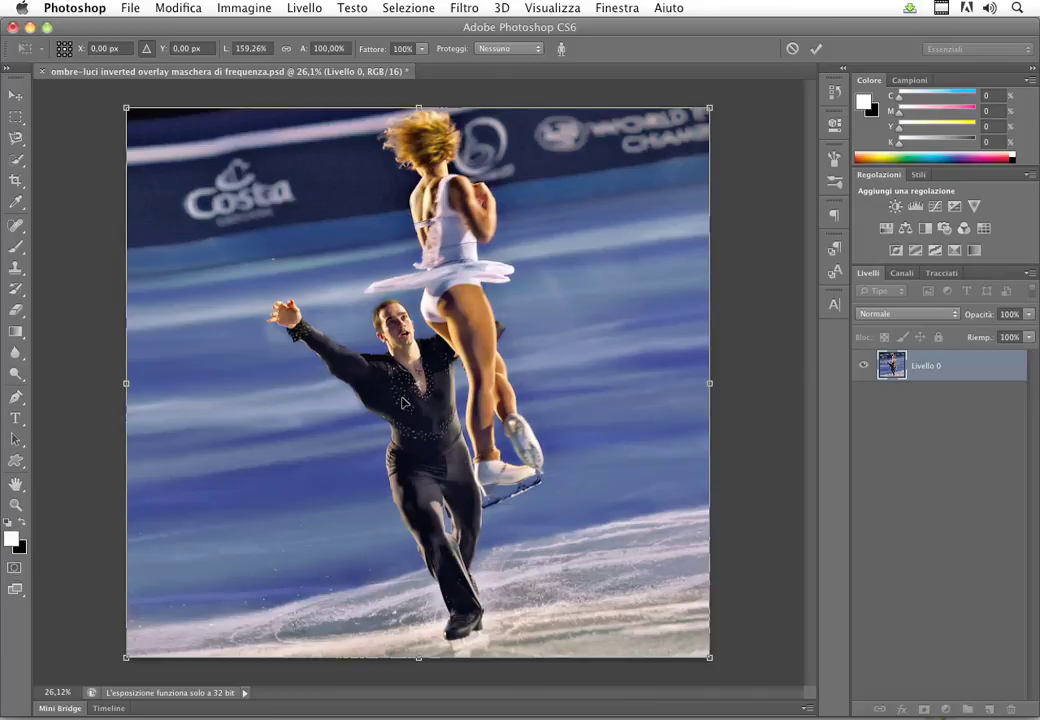
key("Escape")
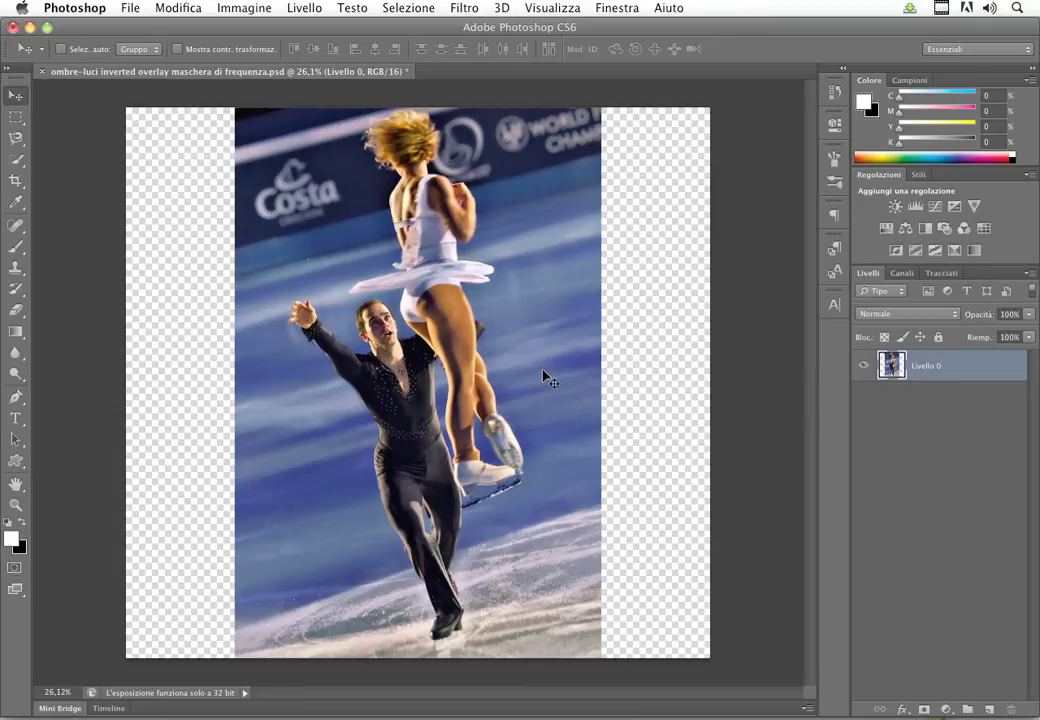
View the ballerini mask channel, return to RGB and Livelli, then start Content-Aware Scale
left_click(902, 273)
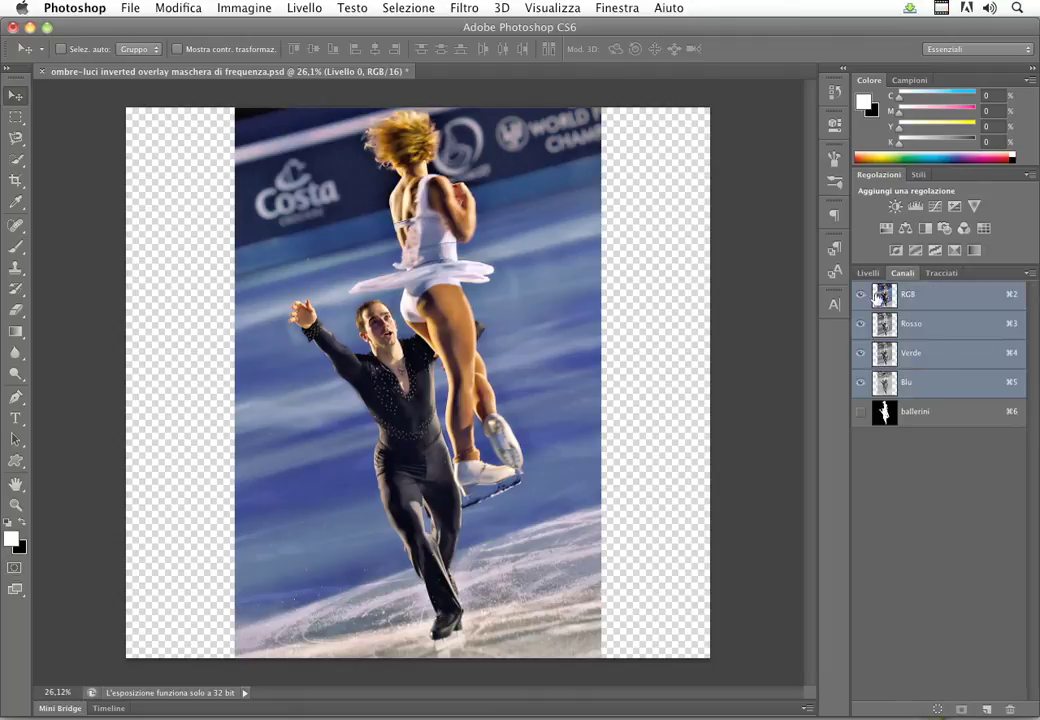
left_click(947, 417)
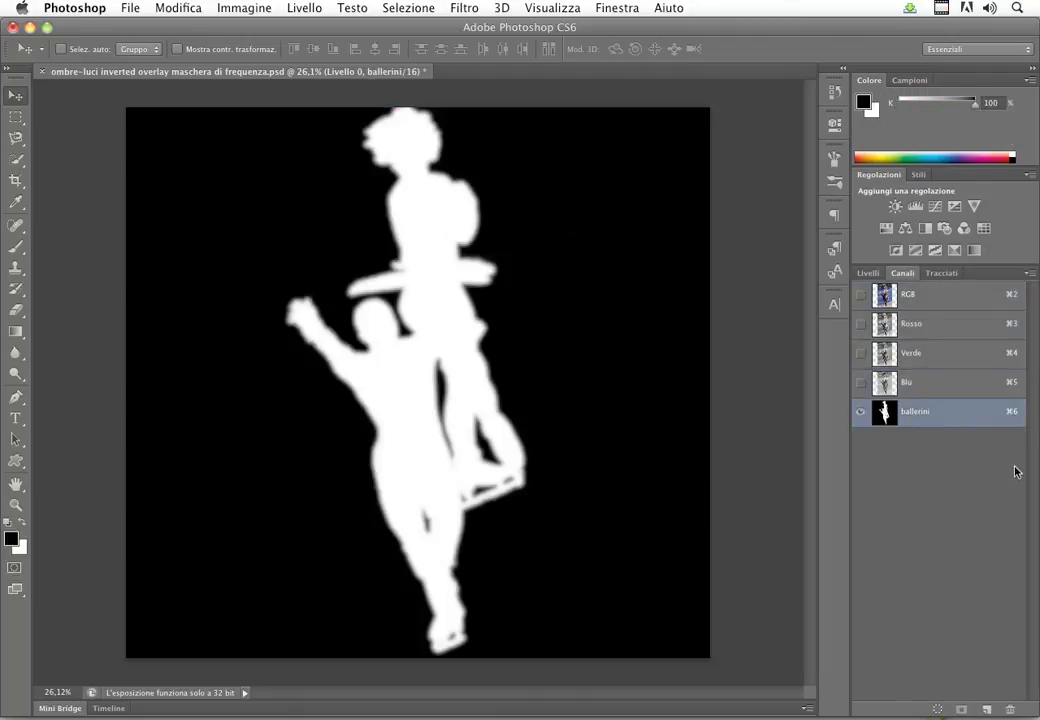
left_click(875, 295)
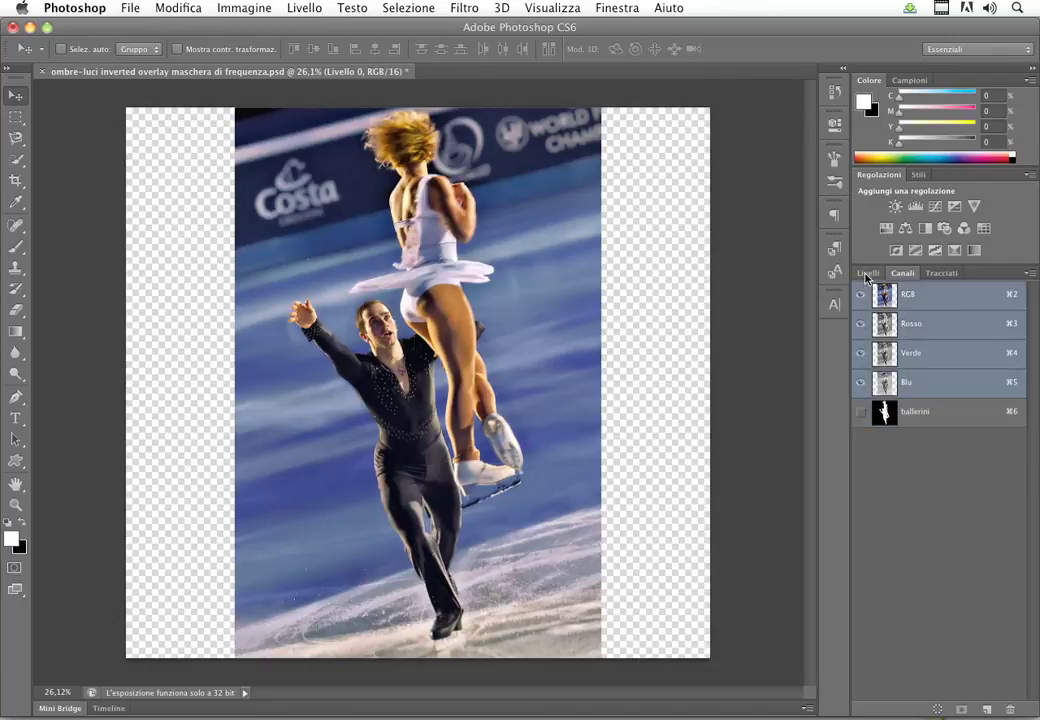
left_click(867, 274)
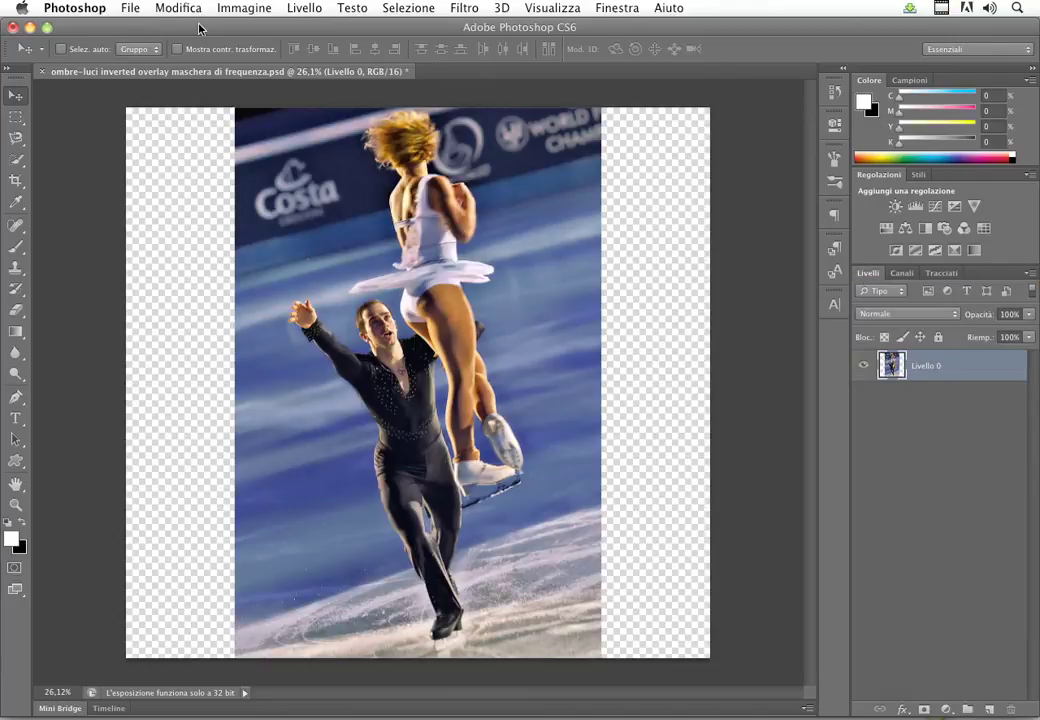
left_click(195, 10)
left_click(260, 321)
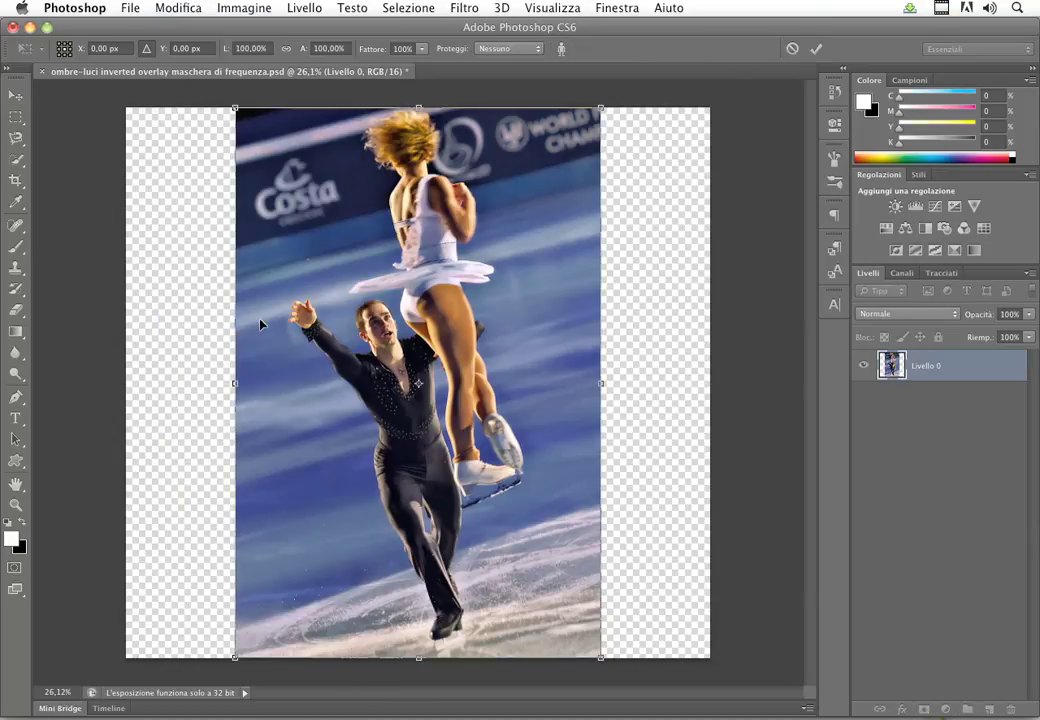
Protect the skaters with the ballerini mask and stretch the photo to both canvas edges (159.26%)
left_click(496, 50)
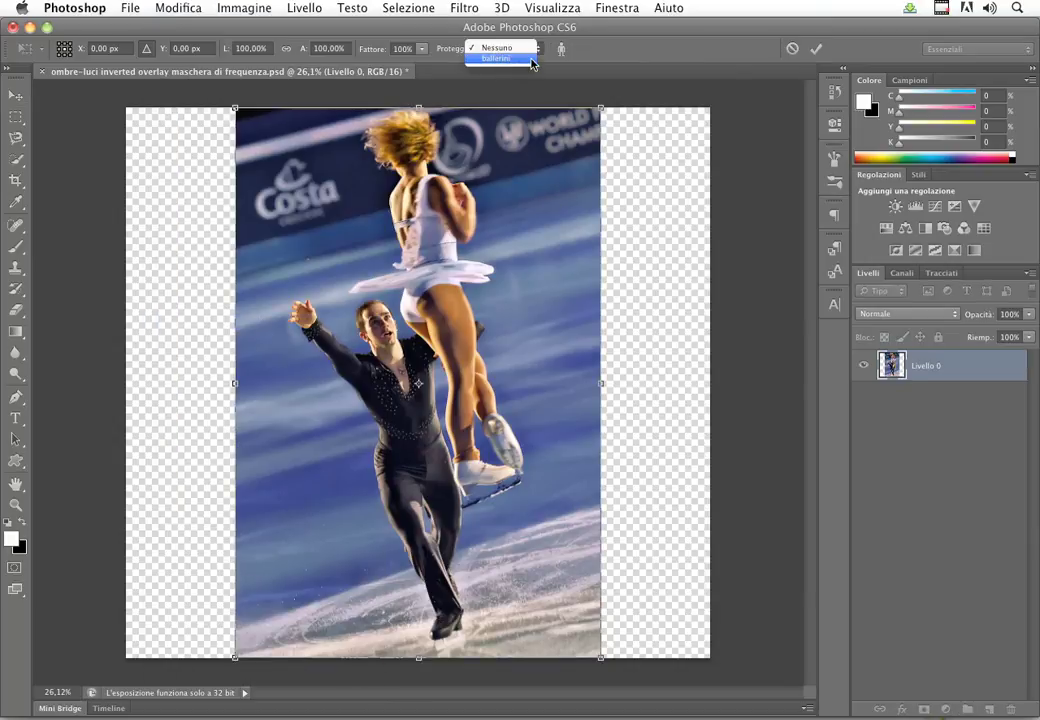
left_click(533, 60)
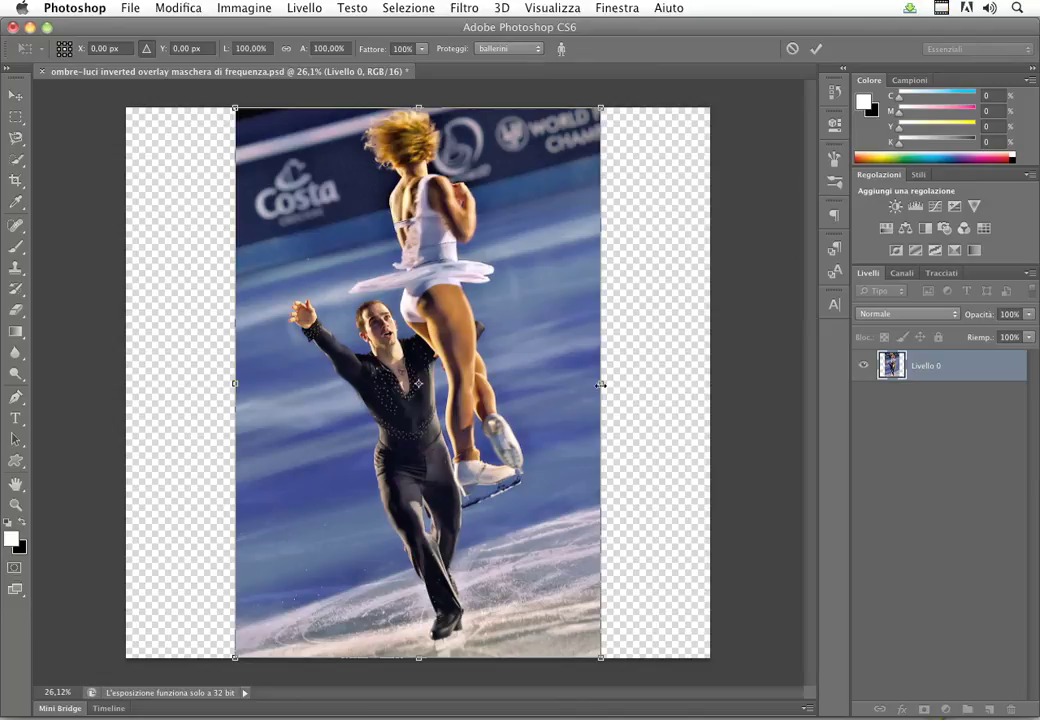
left_click_drag(601, 384, 709, 384)
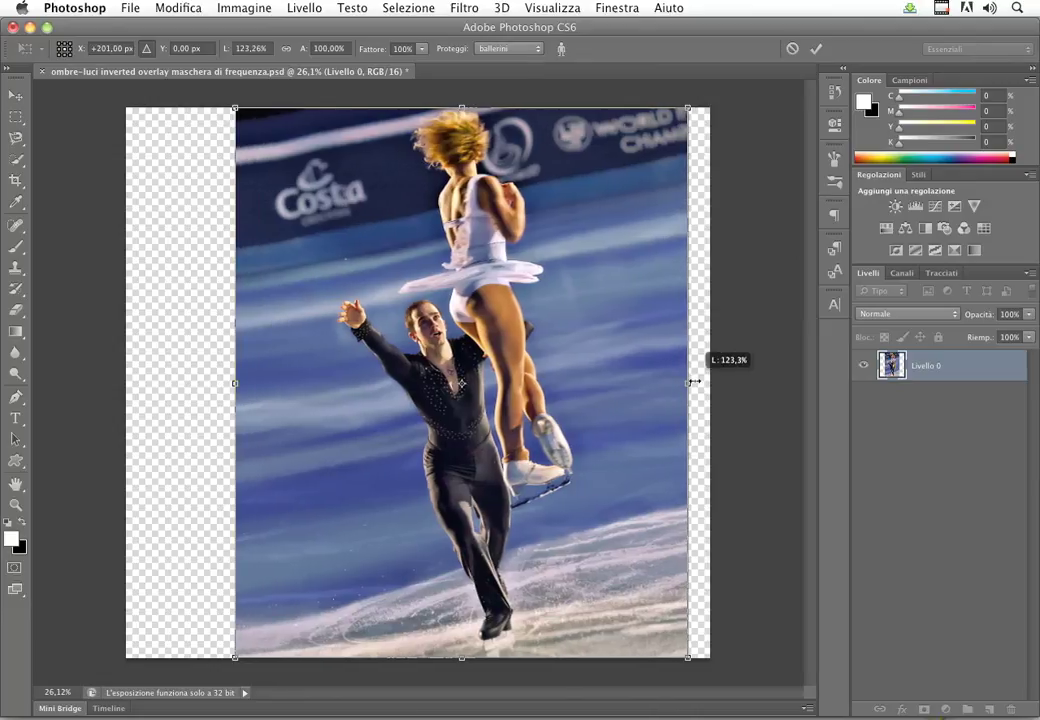
left_click_drag(235, 383, 143, 384)
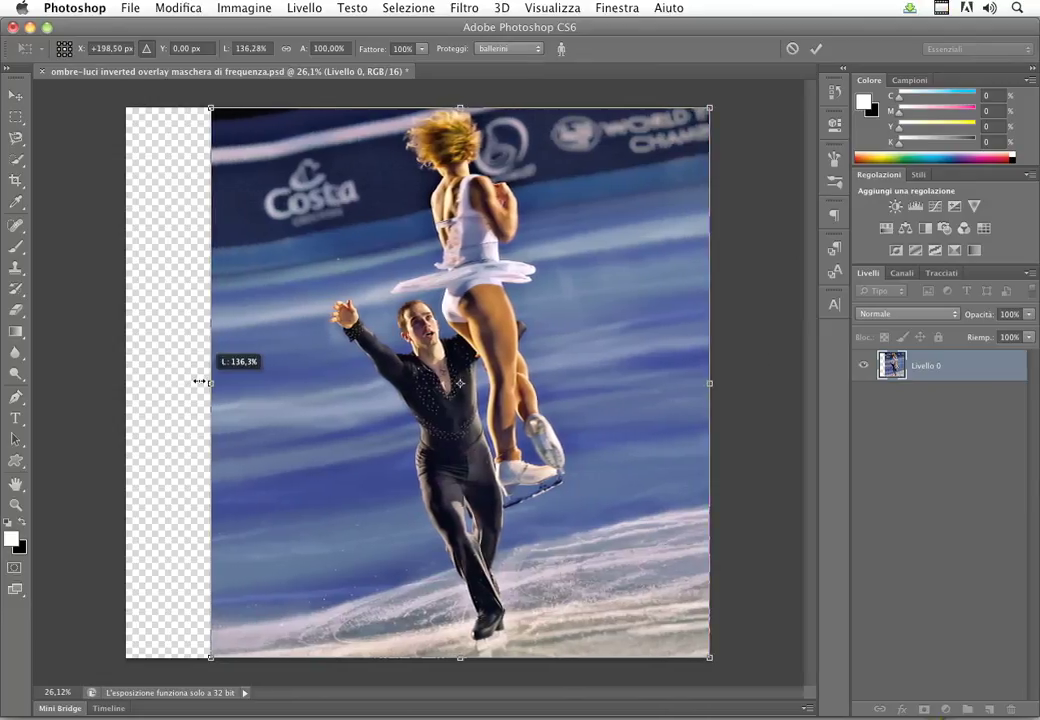
left_click_drag(126, 386, 126, 386)
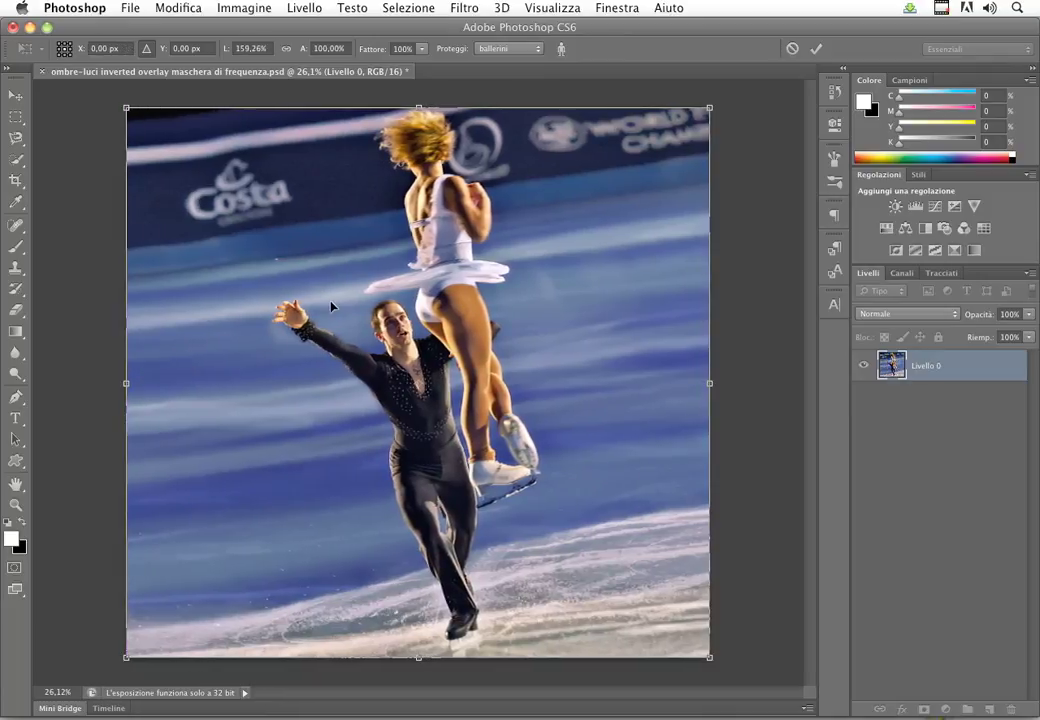
left_click_drag(128, 382, 115, 392)
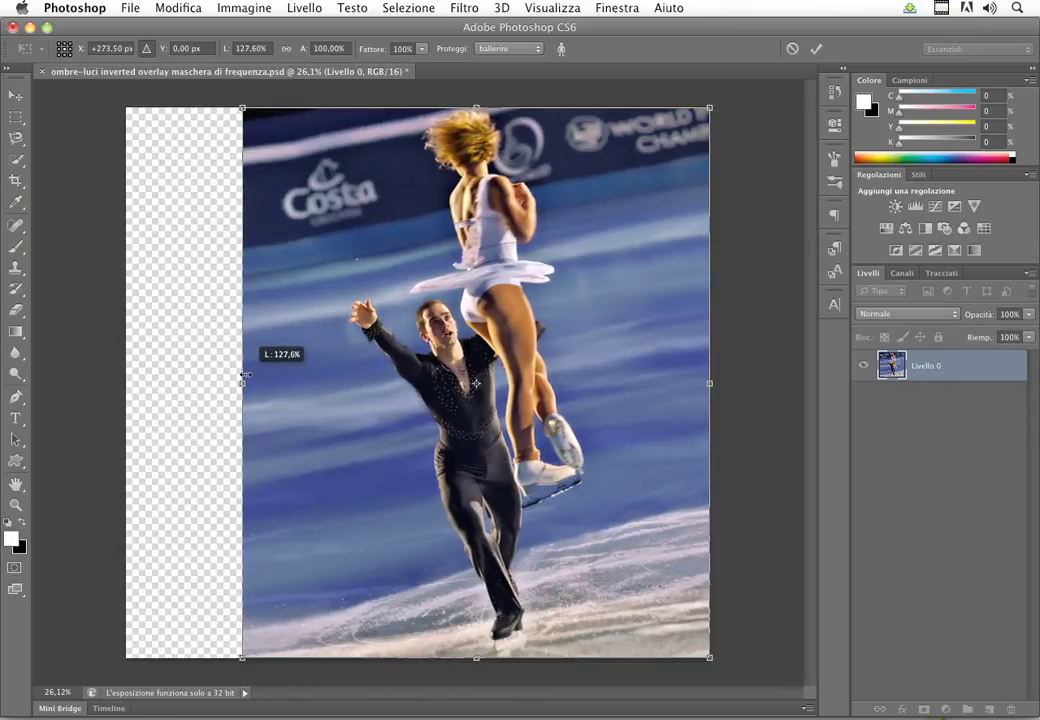
left_click_drag(115, 392, 126, 383)
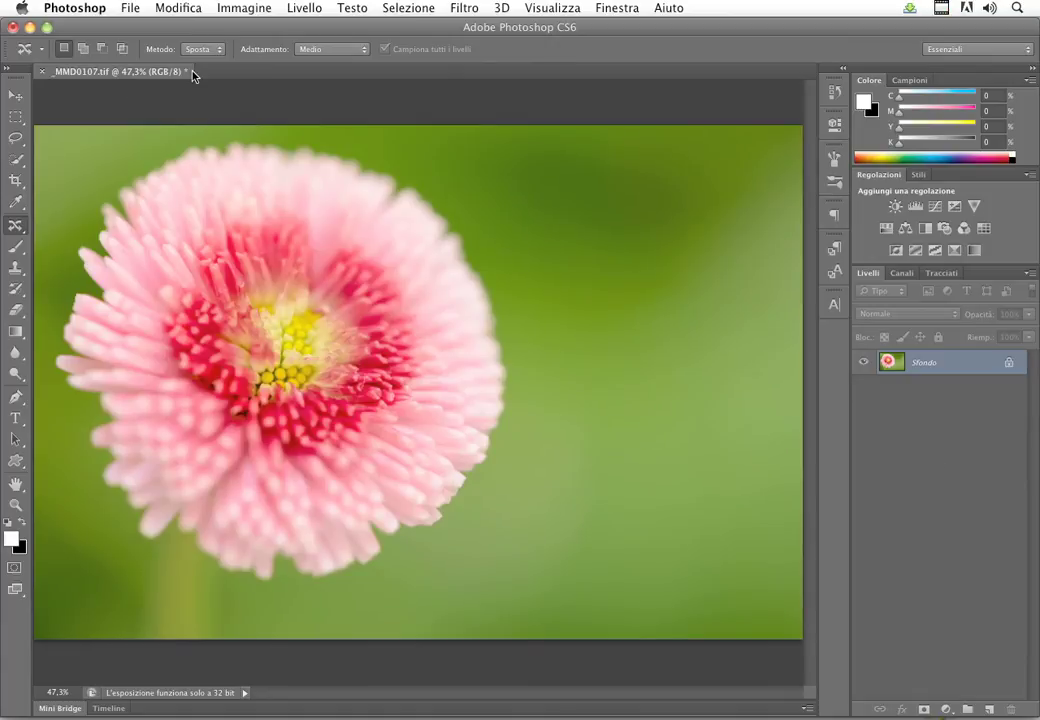
With the Content-Aware Move tool, lasso the pink flower and move it toward the centre-right
right_click(16, 226)
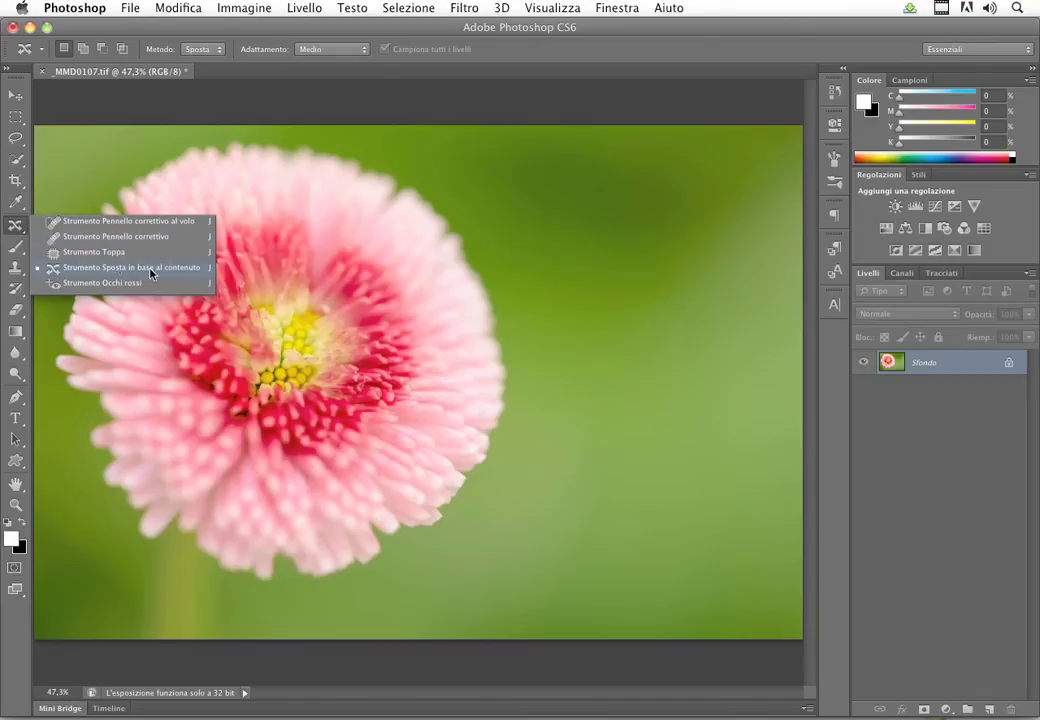
left_click(103, 270)
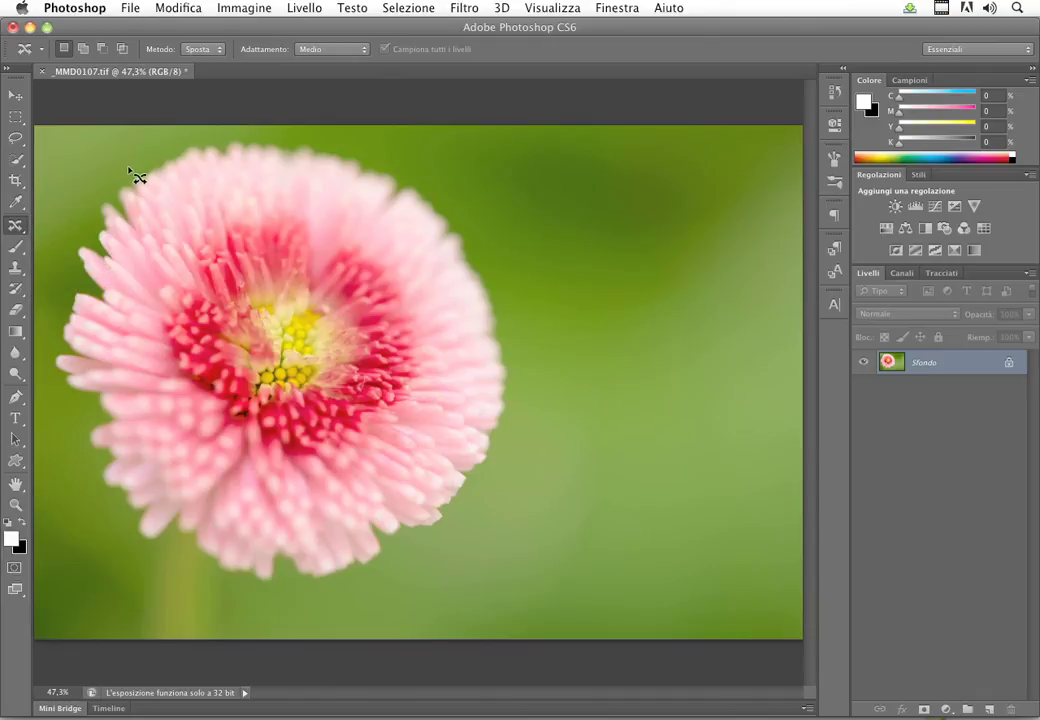
left_click_drag(128, 169, 94, 202)
left_click_drag(66, 270, 56, 347)
mouse_move(80, 468)
left_mouse_down()
mouse_move(135, 566)
mouse_move(288, 620)
mouse_move(371, 594)
mouse_move(512, 493)
mouse_move(562, 332)
mouse_move(471, 186)
mouse_move(343, 142)
mouse_move(186, 143)
mouse_move(139, 186)
left_mouse_up()
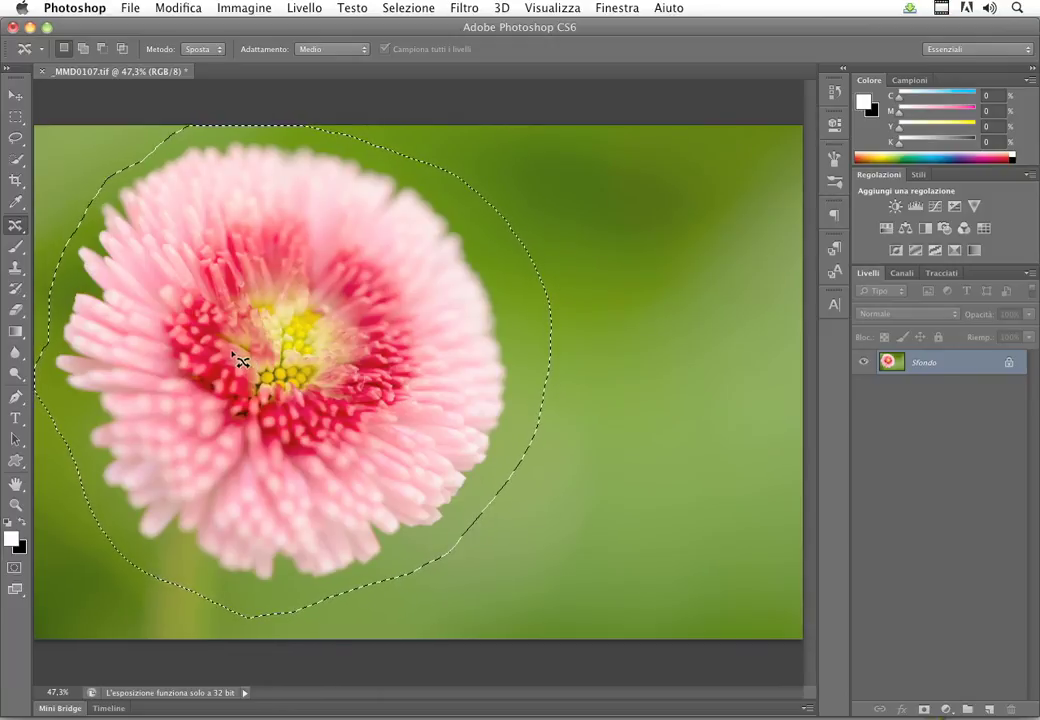
mouse_move(237, 360)
left_mouse_down()
mouse_move(441, 355)
mouse_move(462, 364)
left_mouse_up()
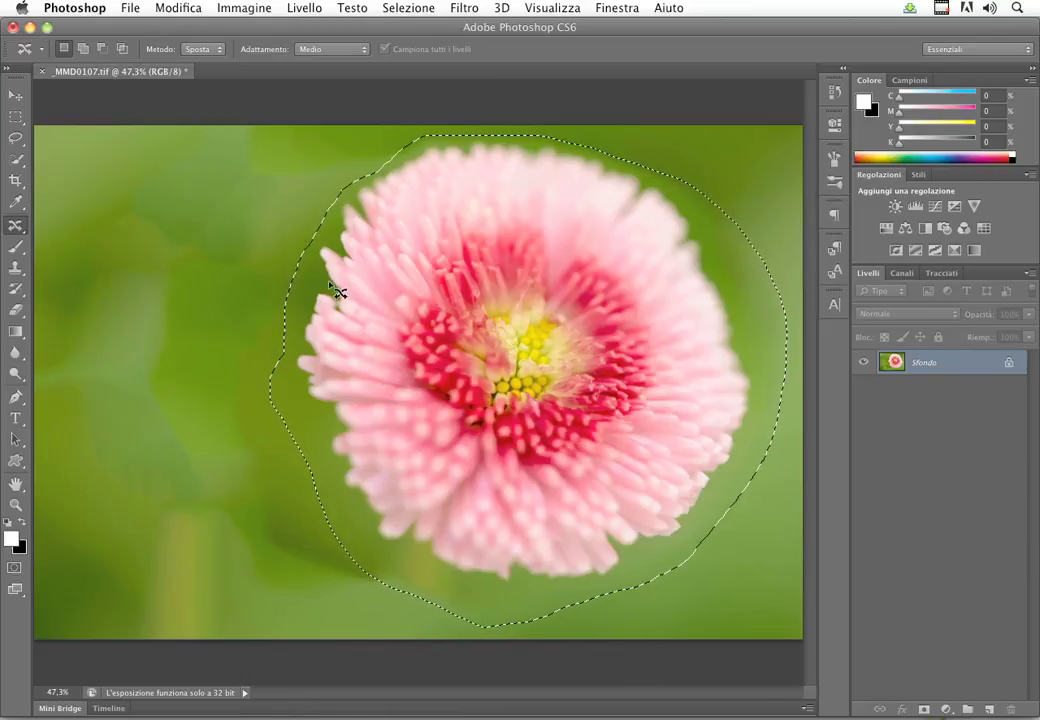
left_click(202, 49)
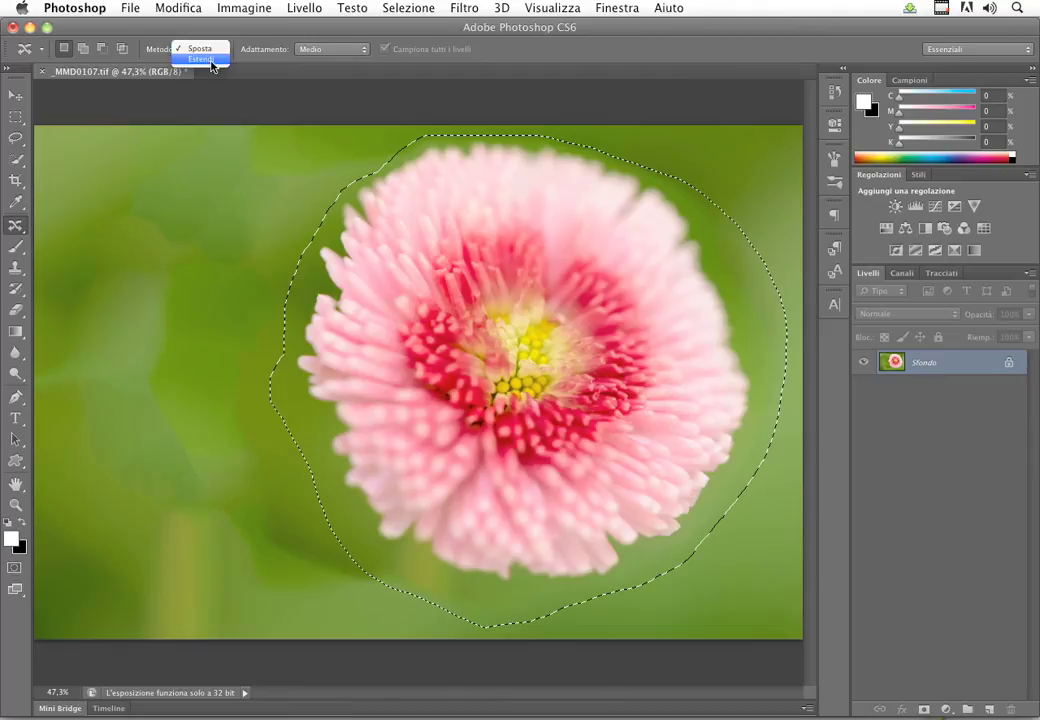
Set Metodo to Estendi, drag a flower copy to the left, and keep Adattamento on Medio
left_click(212, 60)
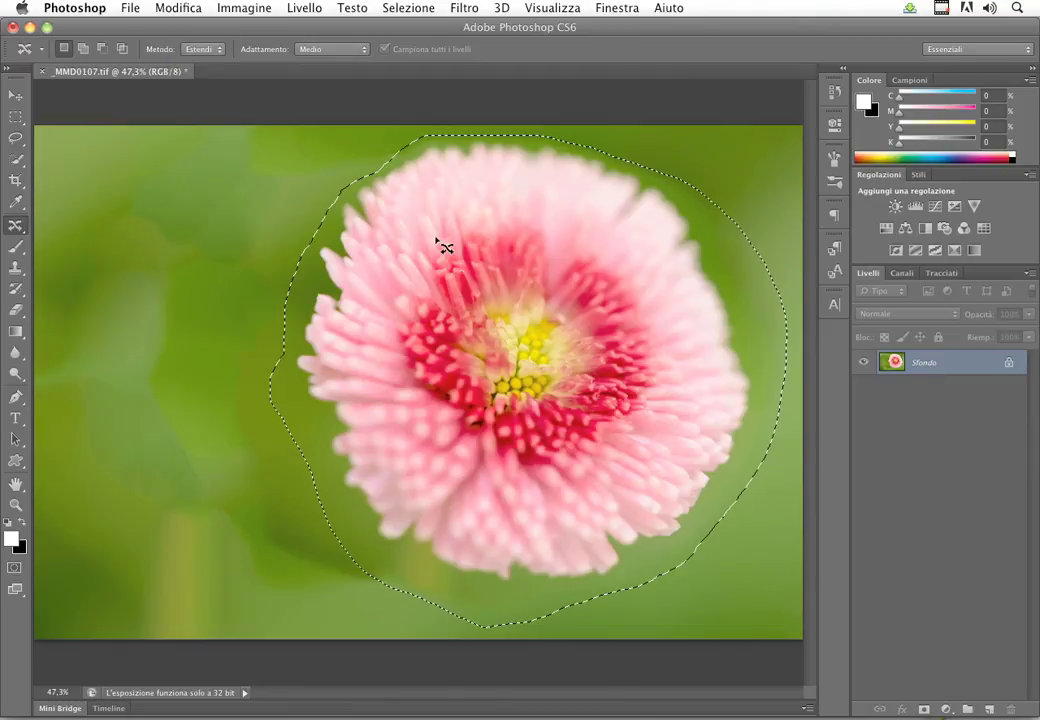
left_click_drag(466, 328, 258, 336)
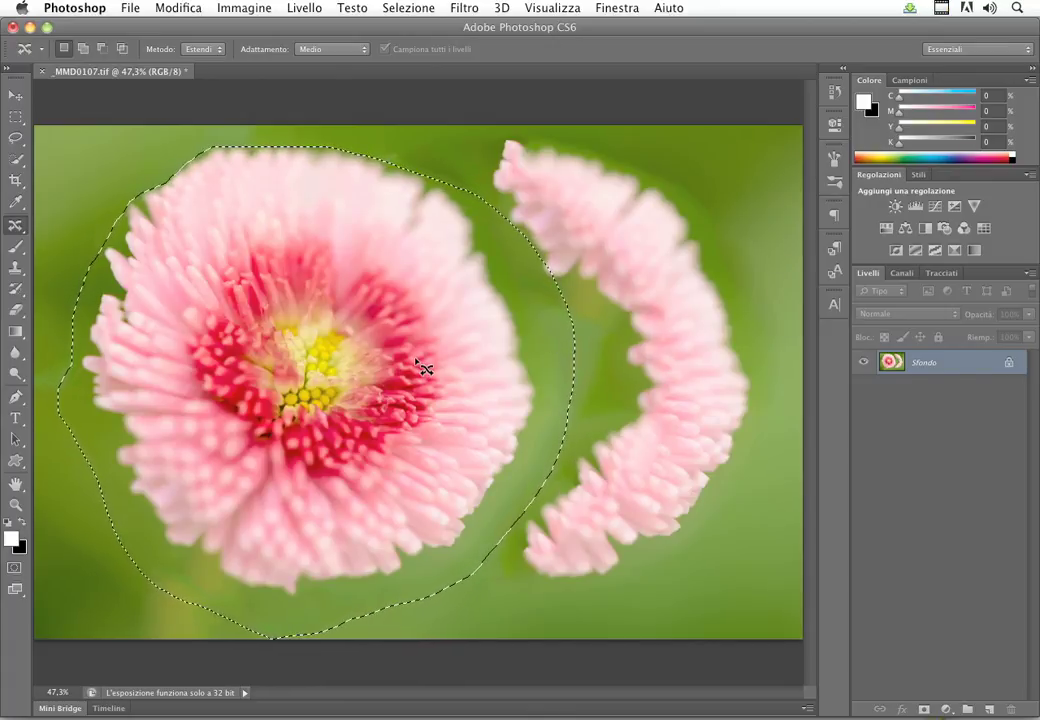
left_click(318, 49)
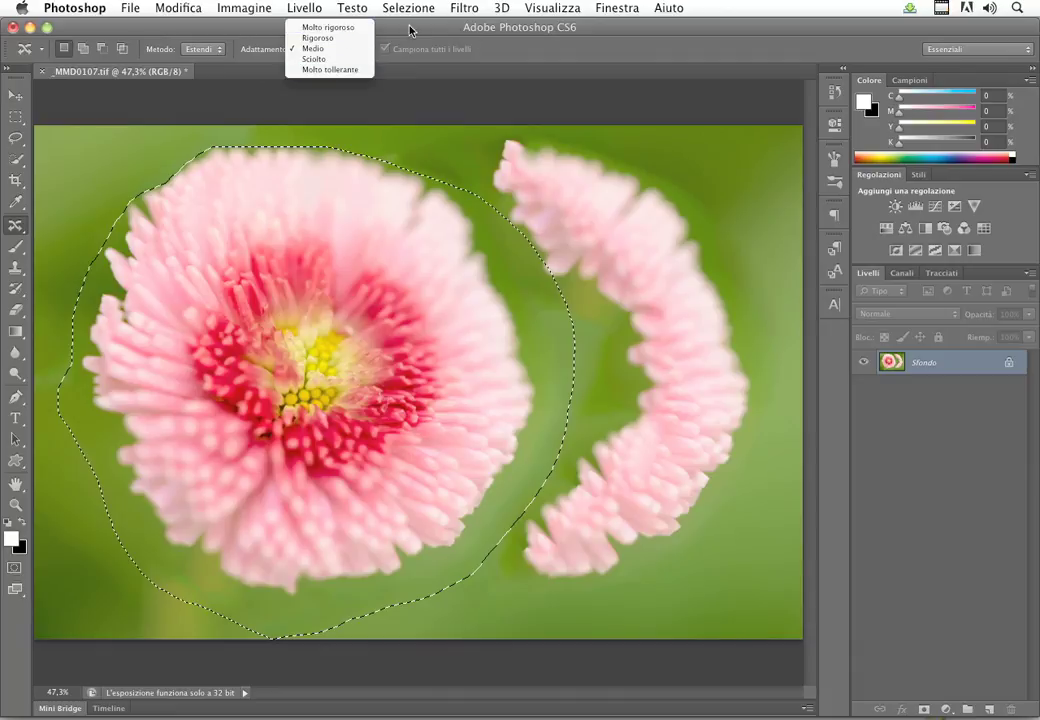
left_click(536, 48)
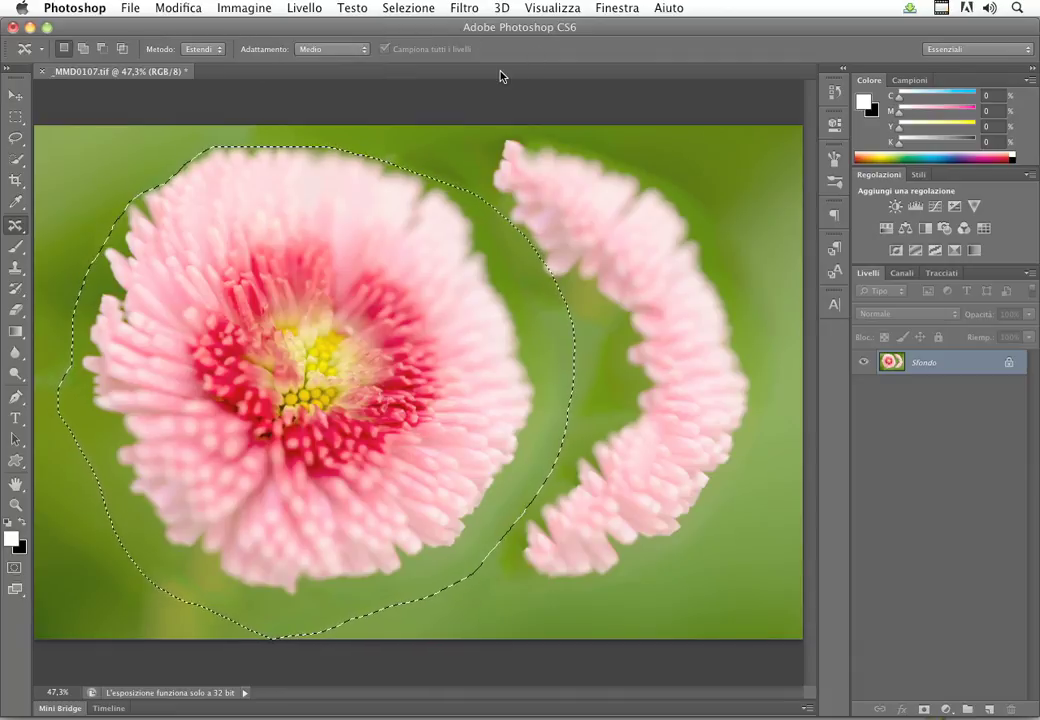